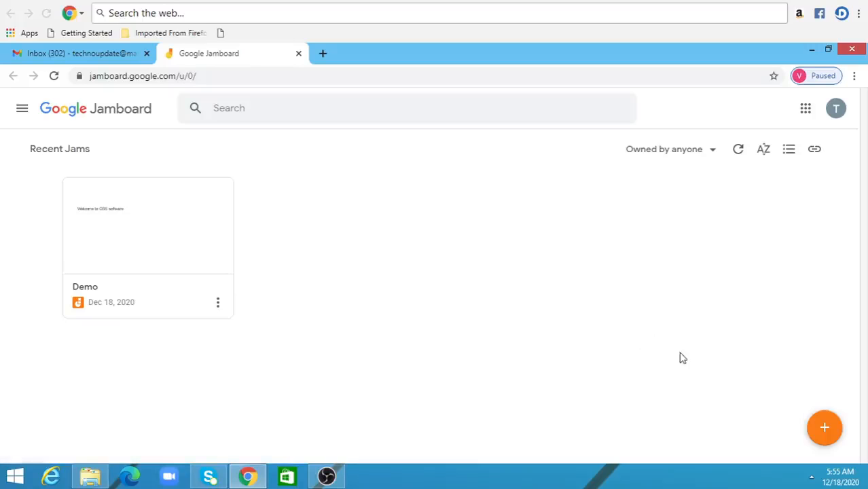
- Create a new blank jam and close its browser tab
left_click(826, 433)
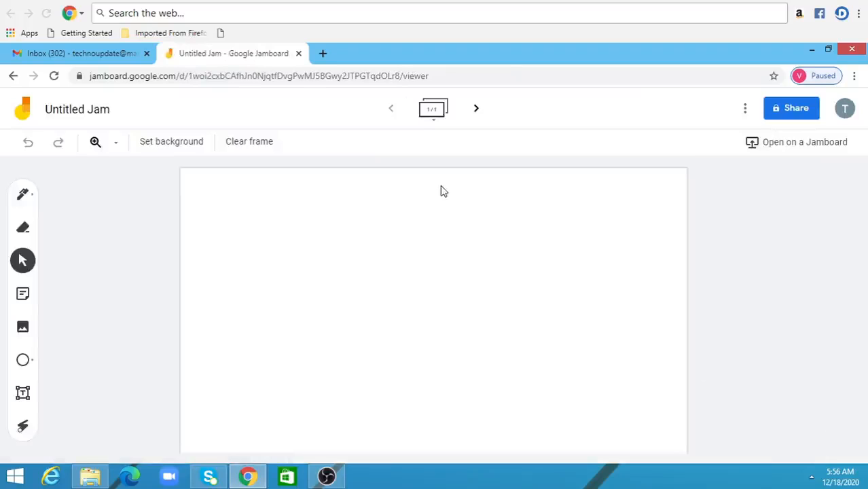
left_click(298, 53)
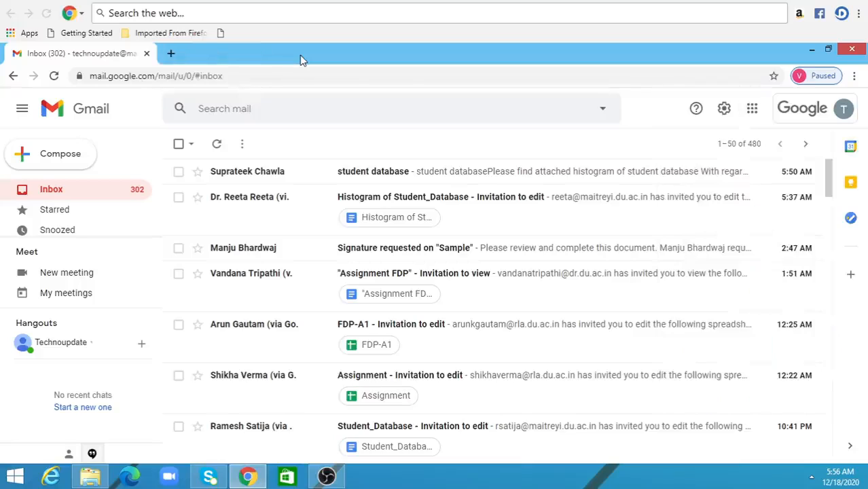
- Open Google Drive from the Google apps in the mail inbox and create a new Google Jamboard file there
left_click(752, 110)
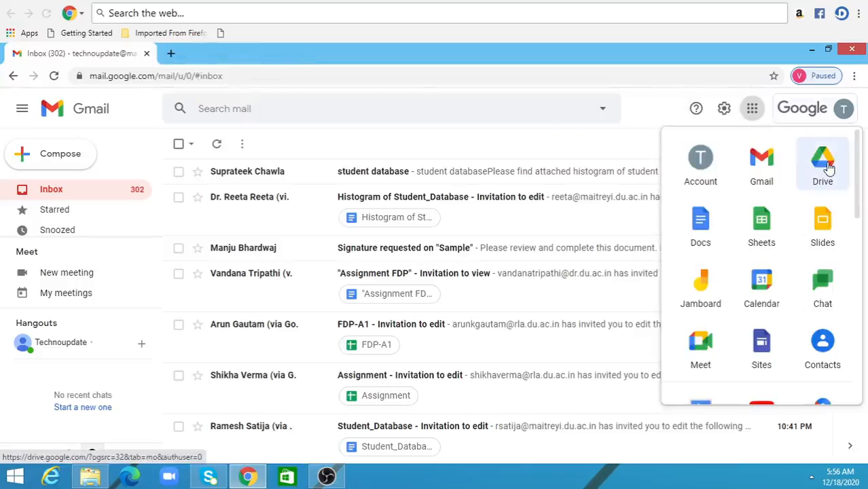
left_click(825, 163)
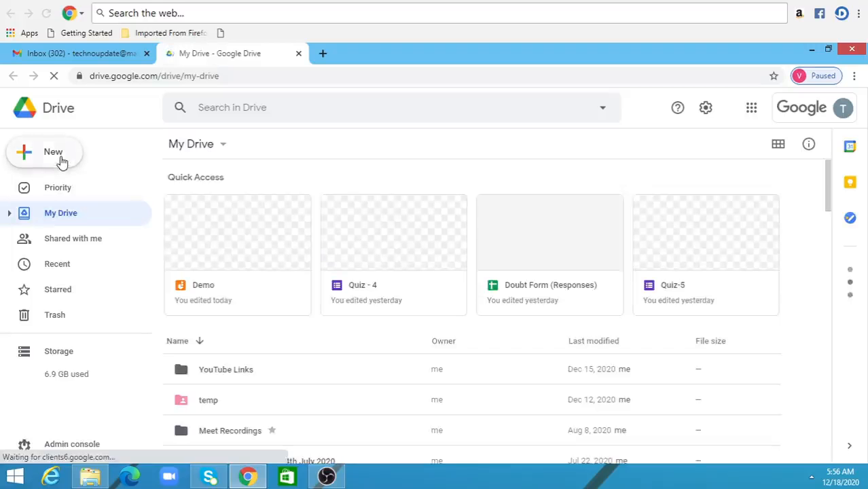
left_click(60, 161)
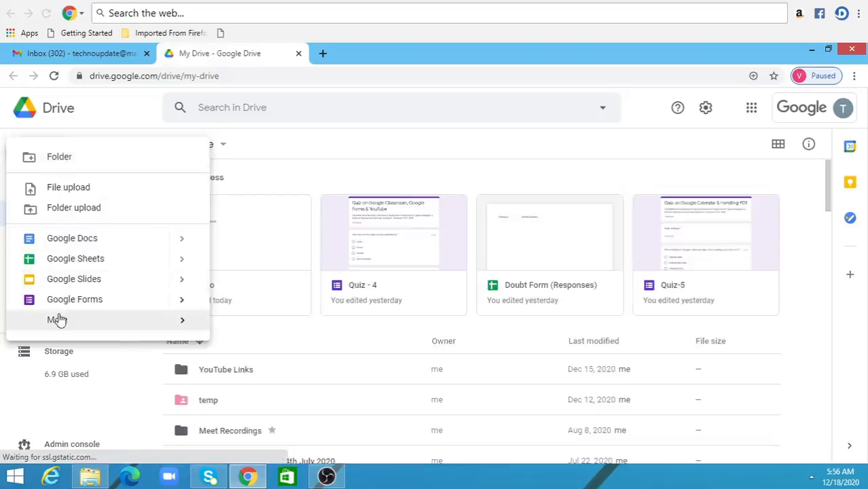
mouse_move(58, 326)
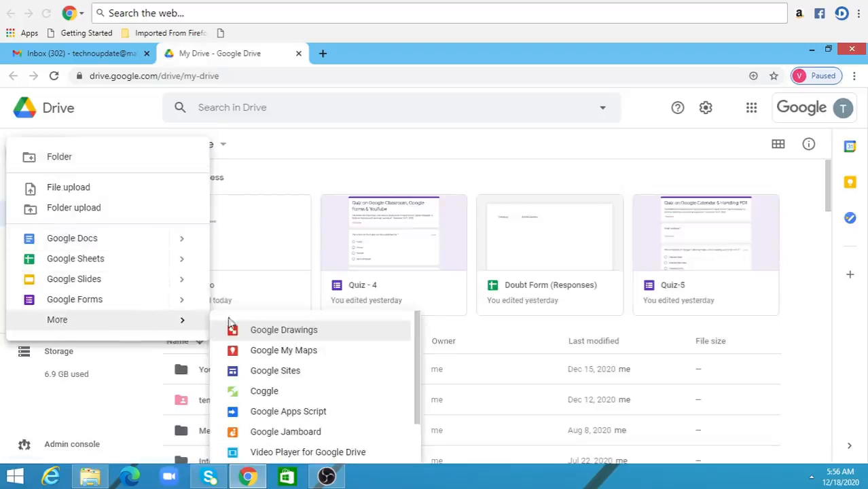
left_click(270, 433)
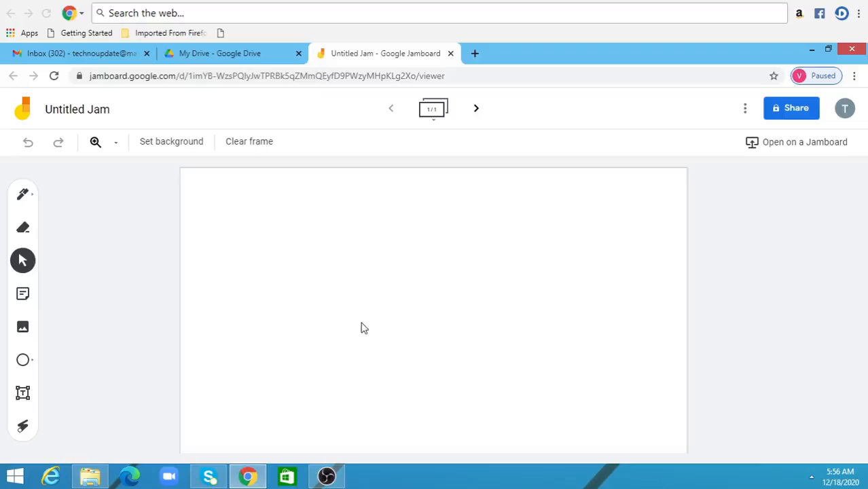
- Open jamboard.google.com in a new browser tab
left_click(475, 54)
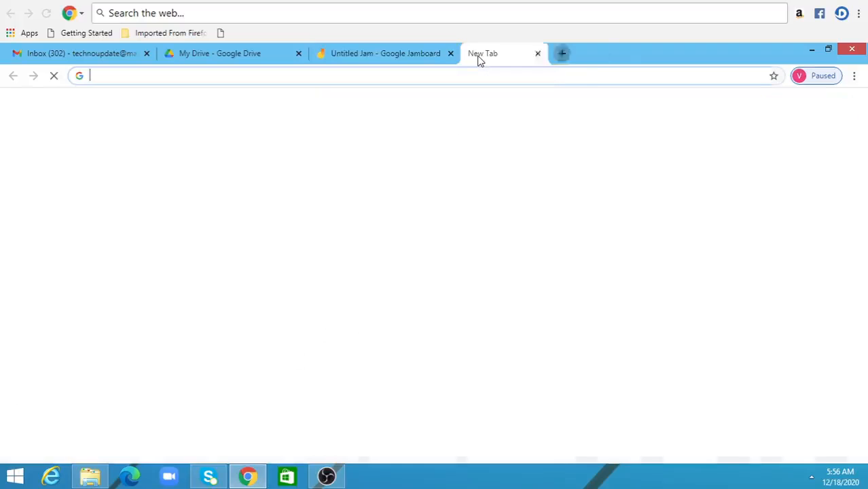
type("j")
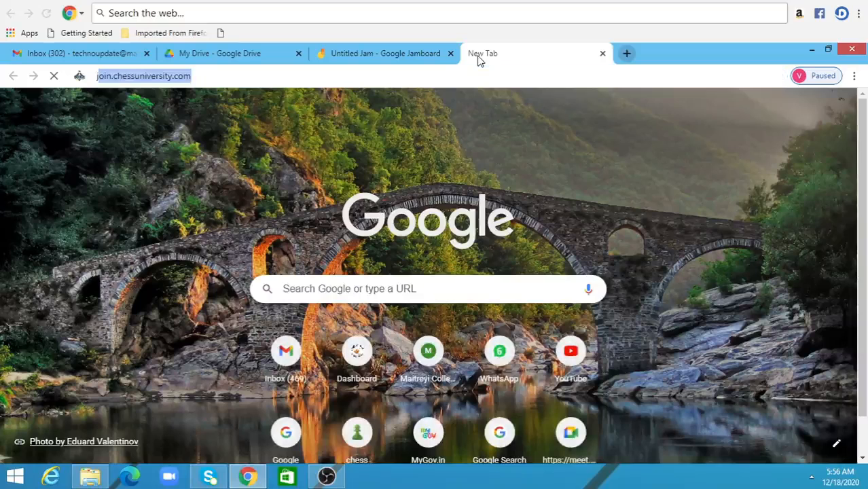
type("amboard")
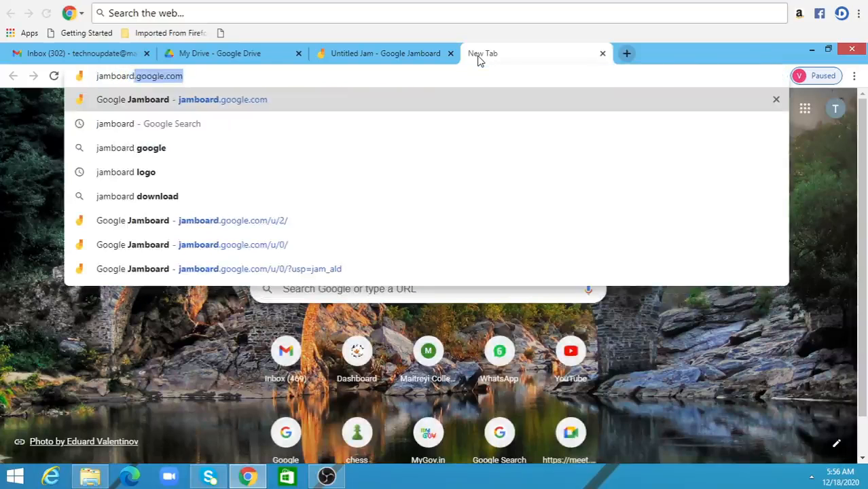
type(".google.")
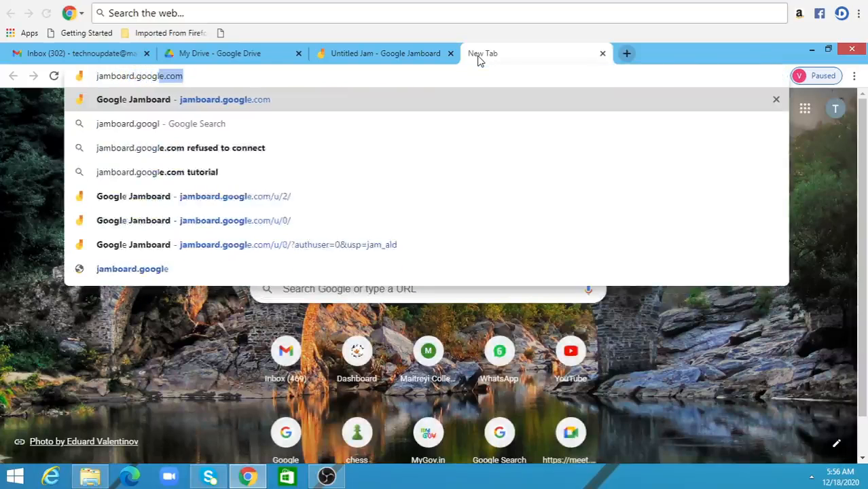
type("com")
key("Return")
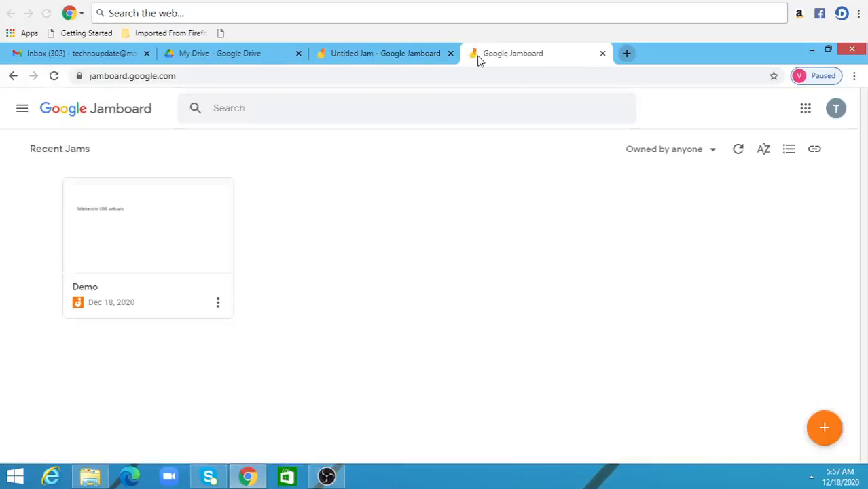
- Create a new jam and rename it "Python Class"
left_click(825, 430)
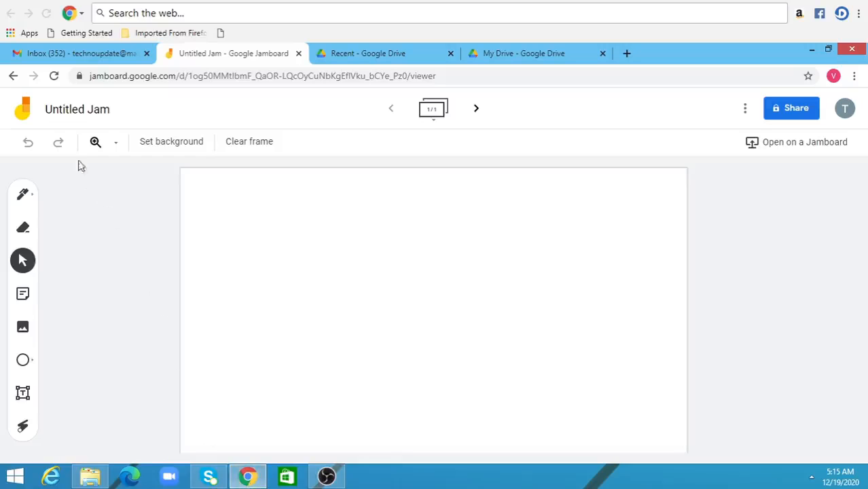
left_click(77, 115)
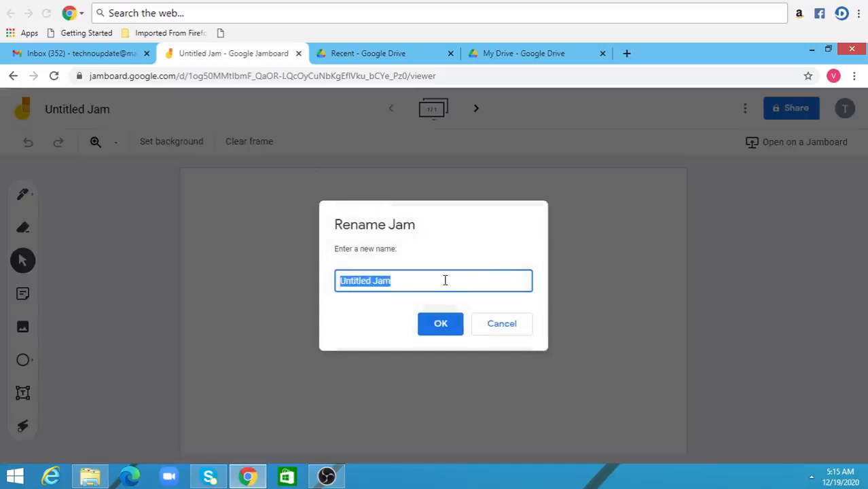
type("P")
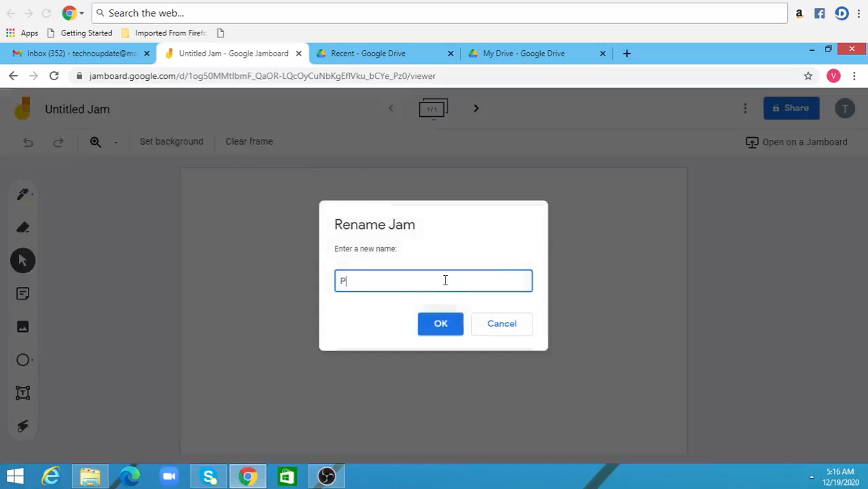
type("ython Class")
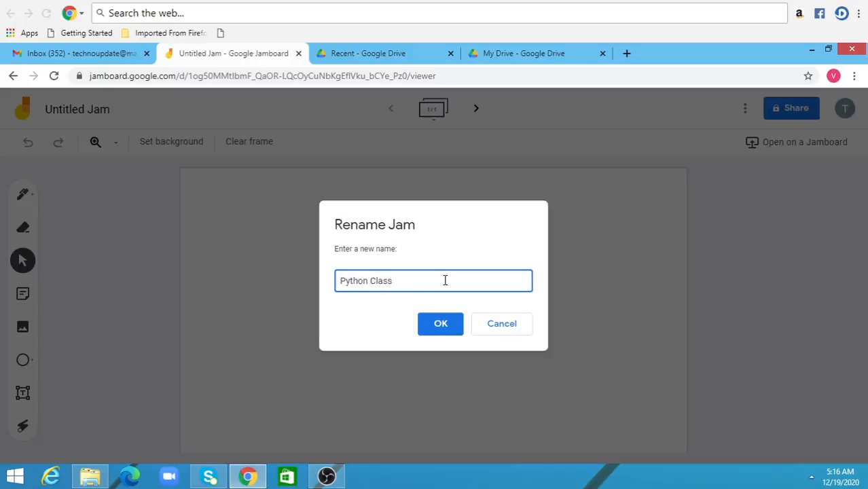
left_click(440, 327)
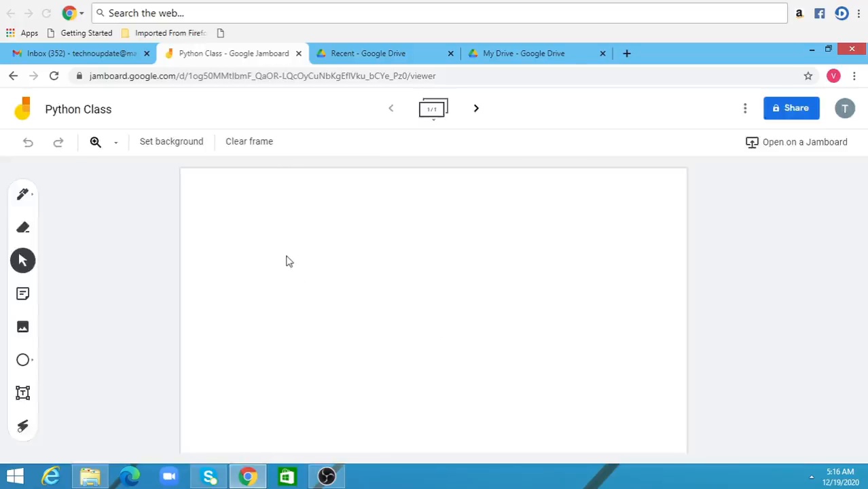
- Try the dotted, lined and grid backgrounds on the frame one after another
left_click(172, 146)
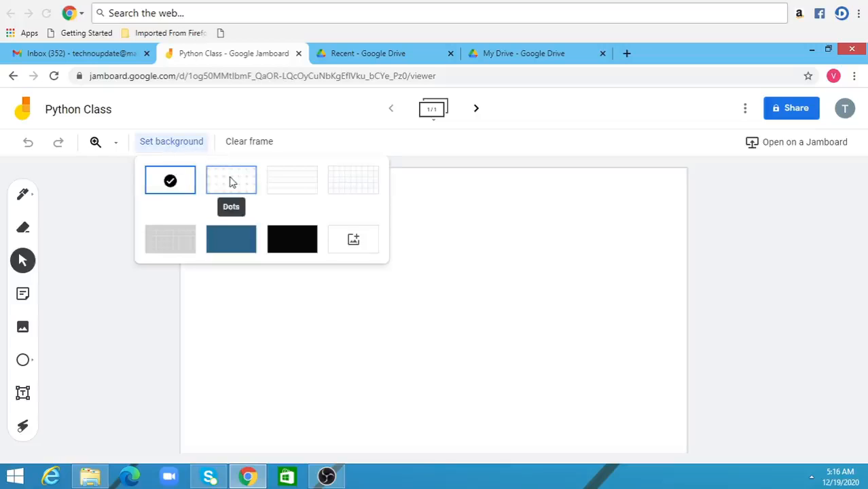
left_click(231, 181)
left_click(178, 146)
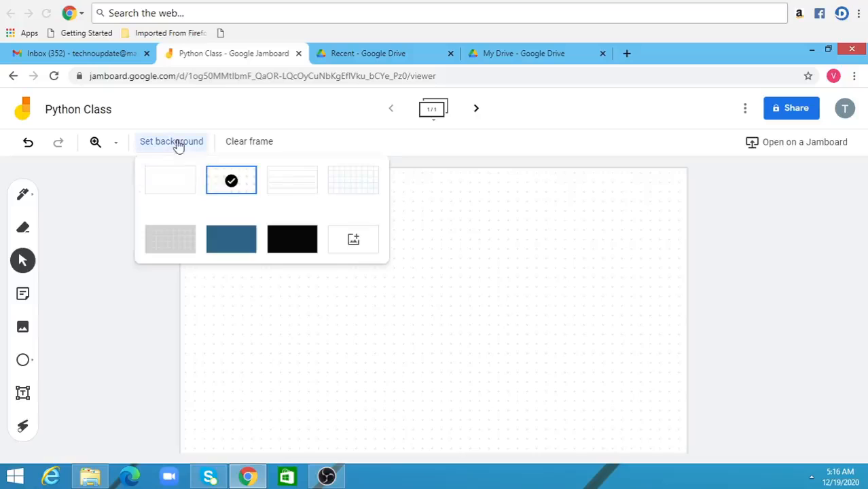
left_click(292, 186)
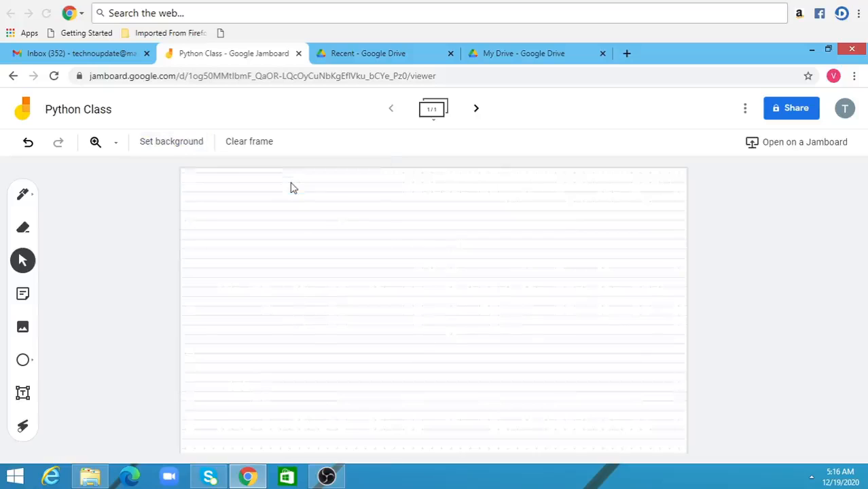
left_click(182, 148)
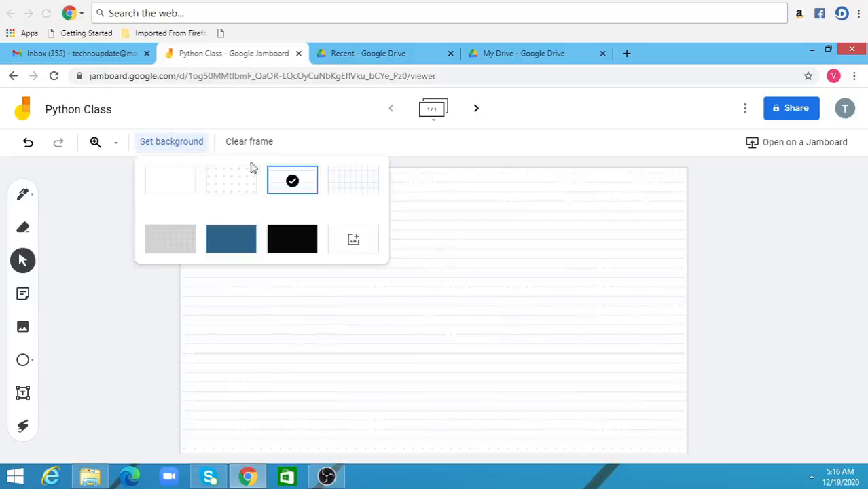
left_click(356, 181)
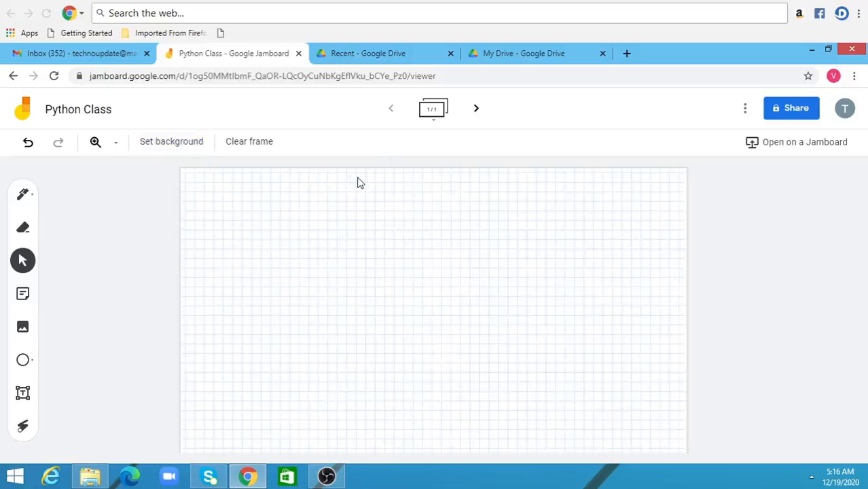
- Set the frame's background to the black Chalkboard
left_click(181, 148)
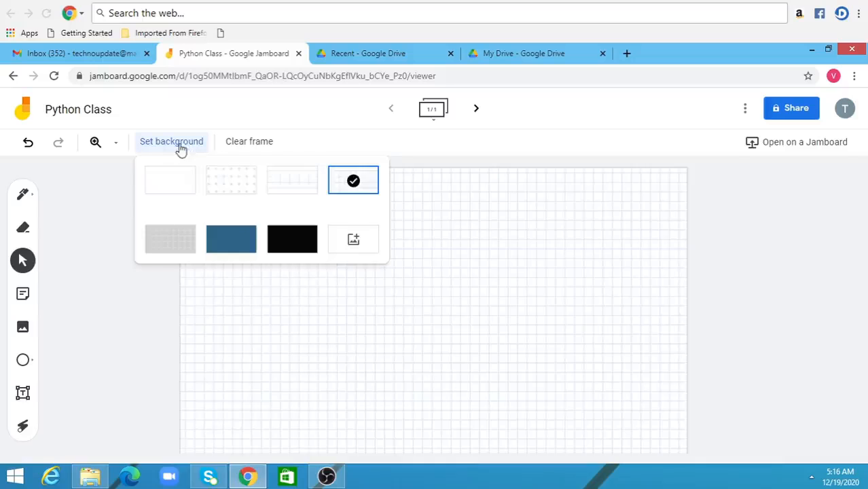
left_click(299, 246)
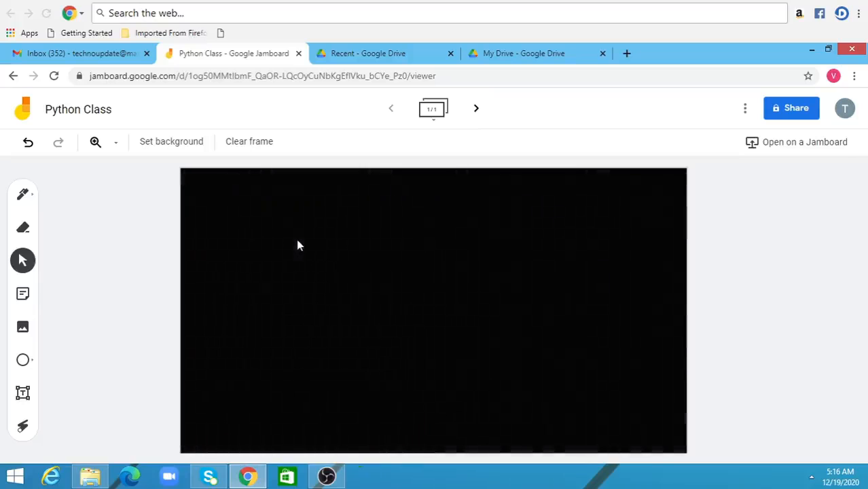
left_click(178, 144)
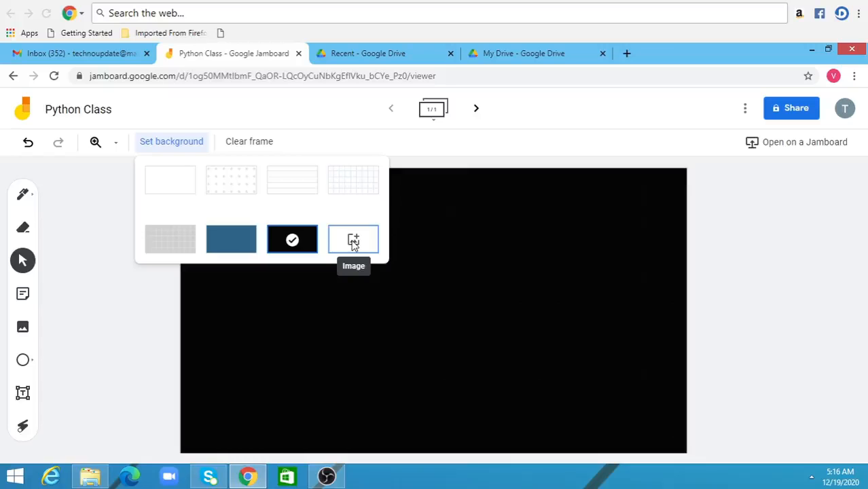
left_click(103, 212)
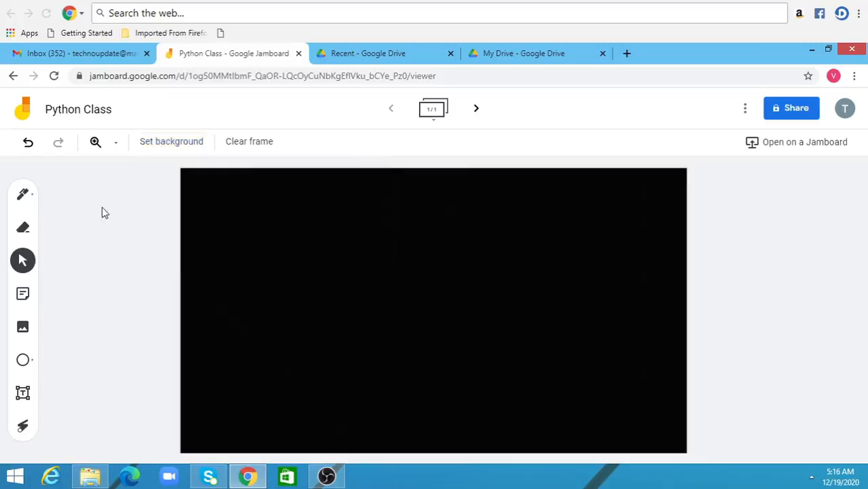
- Handwrite the word "Python" across the upper part of the frame with the Marker in blue
left_click(24, 195)
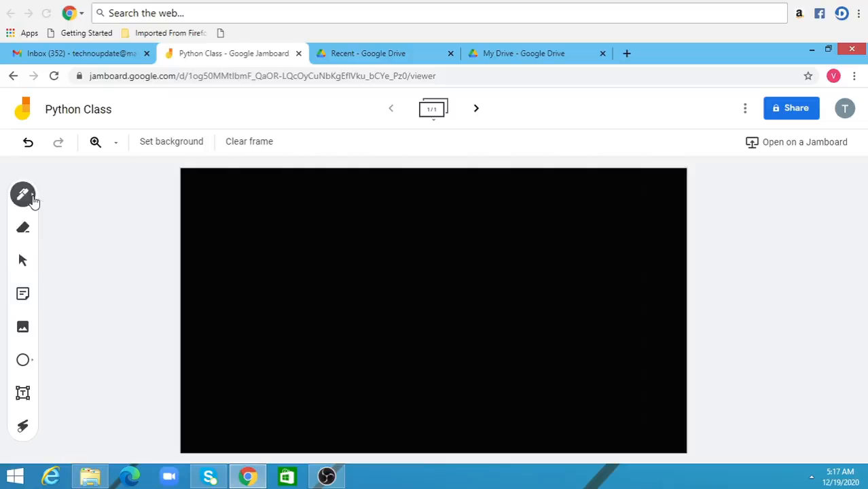
left_click(33, 199)
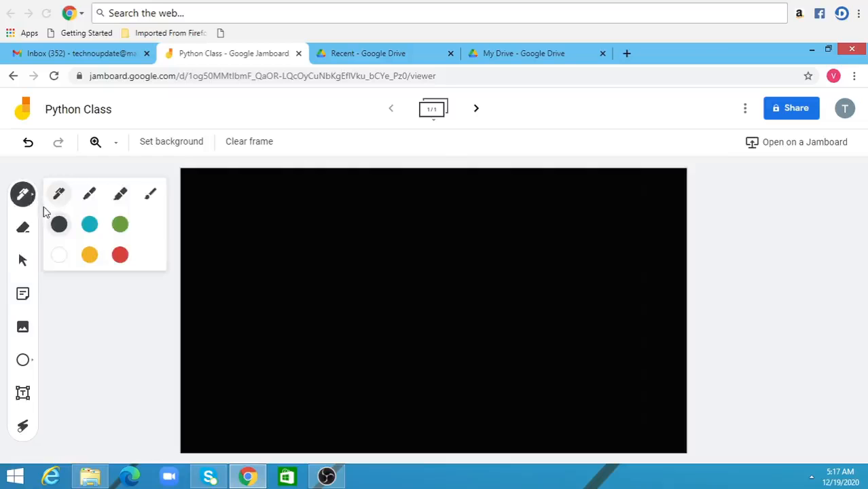
left_click(90, 197)
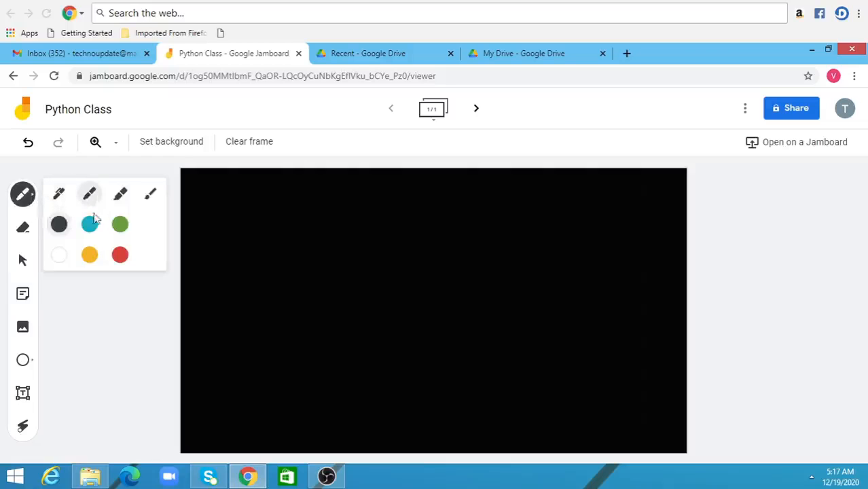
left_click(89, 224)
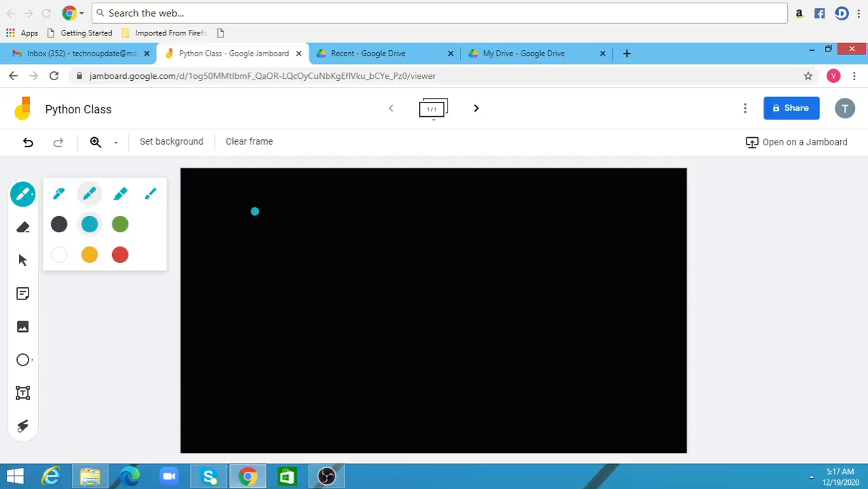
mouse_move(266, 197)
left_mouse_down()
mouse_move(265, 229)
mouse_move(284, 193)
mouse_move(266, 209)
mouse_move(291, 228)
mouse_move(308, 212)
left_mouse_up()
mouse_move(305, 267)
left_mouse_down()
mouse_move(332, 193)
mouse_move(329, 217)
mouse_move(354, 173)
mouse_move(356, 209)
mouse_move(354, 191)
mouse_move(389, 218)
mouse_move(397, 211)
mouse_move(422, 220)
mouse_move(436, 206)
mouse_move(457, 217)
left_mouse_up()
left_click_drag(320, 195, 339, 195)
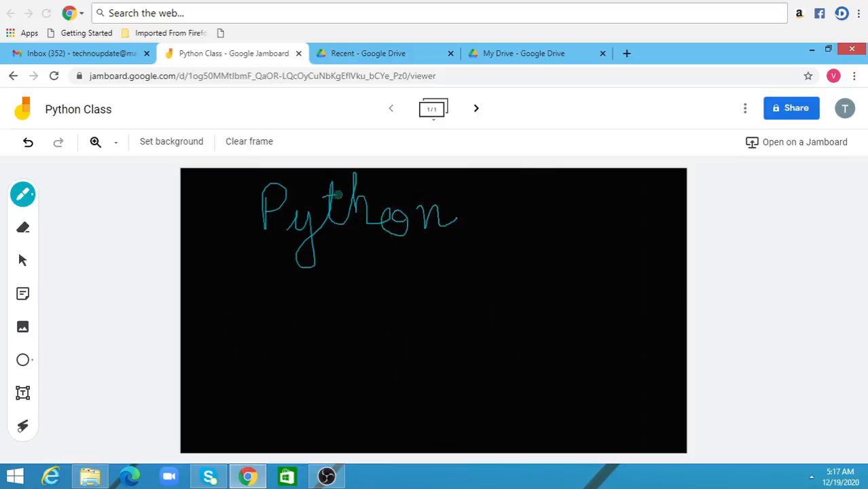
- Underline the handwritten word "Python" with one thick red highlighter stroke
left_click(34, 199)
left_click(121, 196)
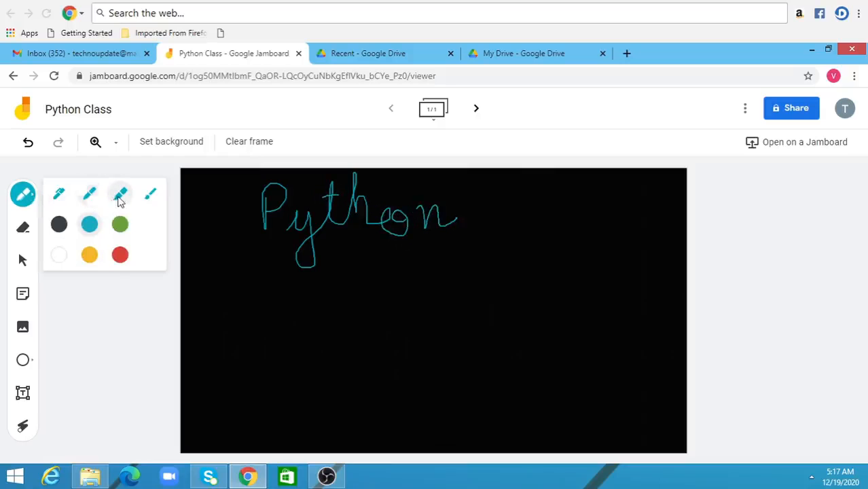
left_click(119, 255)
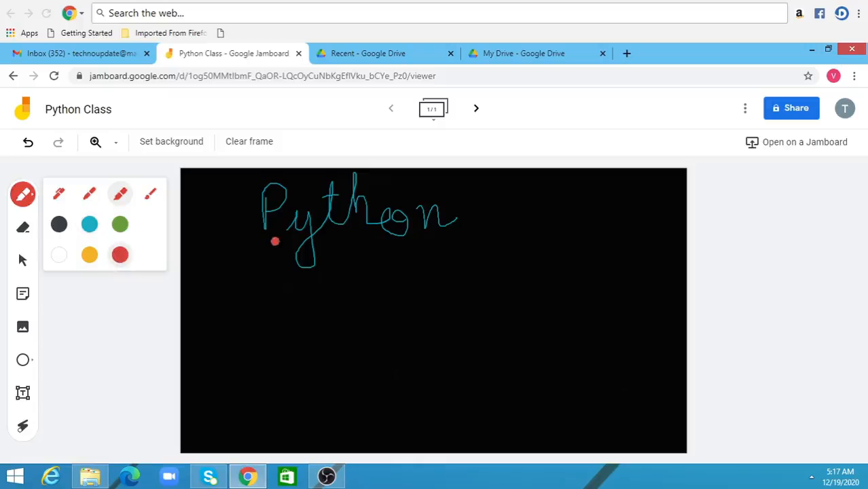
mouse_move(263, 248)
left_mouse_down()
mouse_move(406, 261)
mouse_move(513, 243)
left_mouse_up()
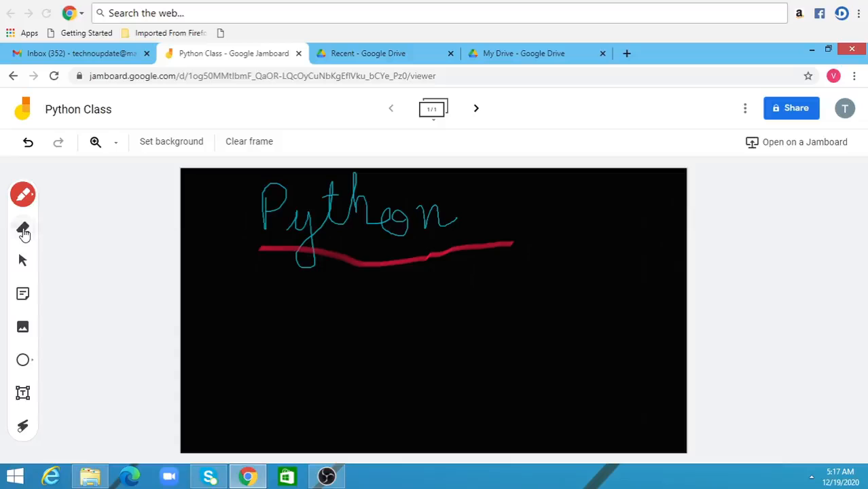
- Erase the right end of the red underline beyond the handwritten word "Python"
left_click(23, 231)
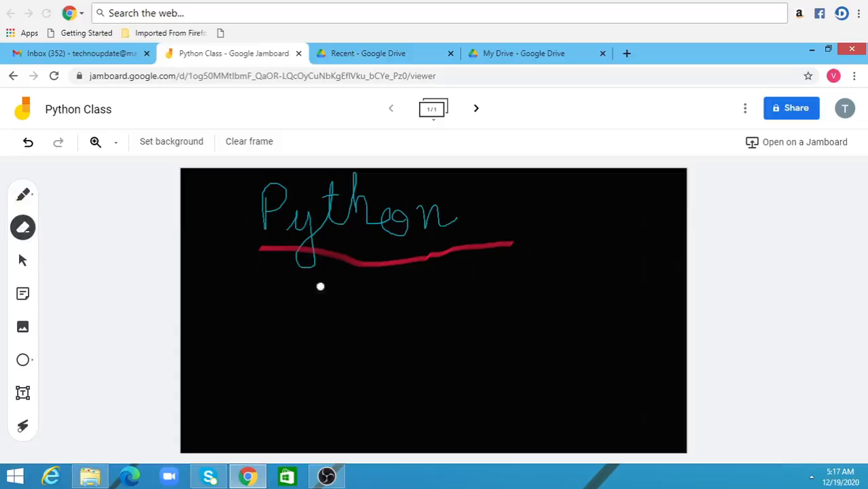
mouse_move(438, 259)
left_mouse_down()
mouse_move(497, 230)
mouse_move(465, 254)
mouse_move(510, 241)
mouse_move(500, 249)
left_mouse_up()
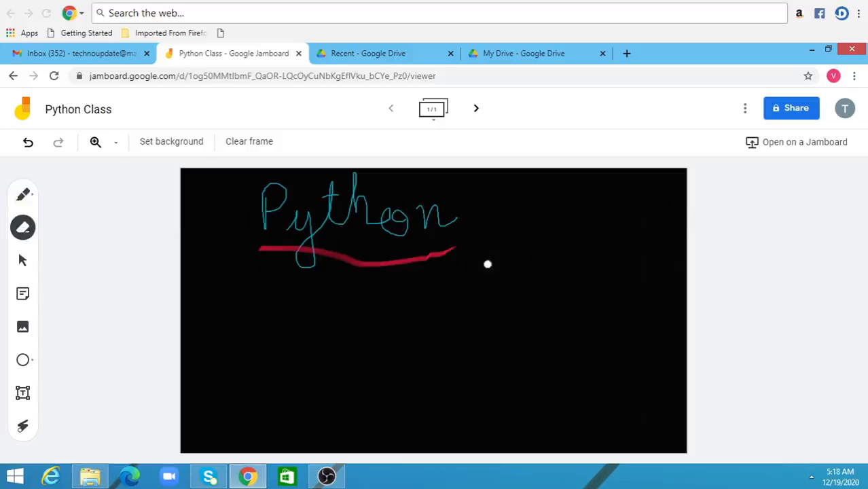
- Add one yellow sticky note reading "Good" to the frame
left_click(24, 296)
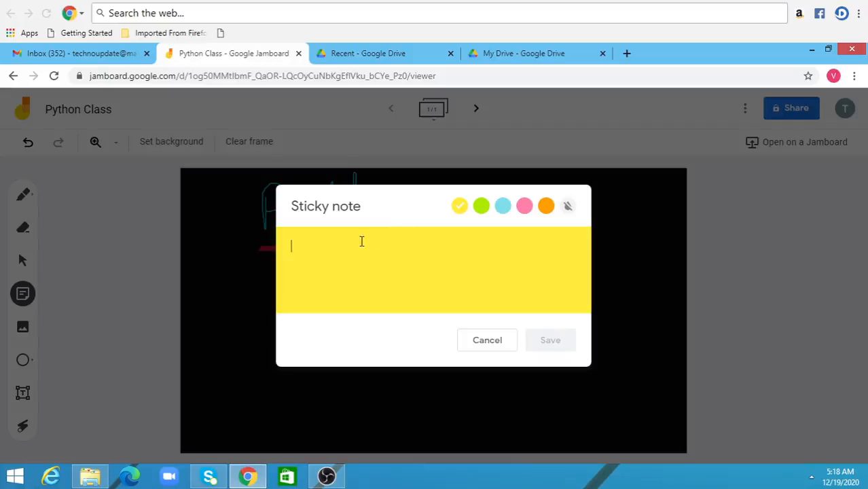
type("Good")
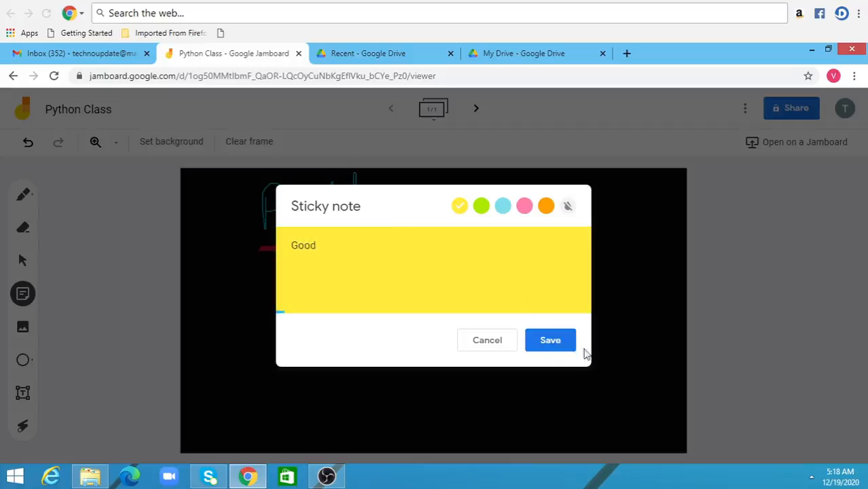
left_click(555, 341)
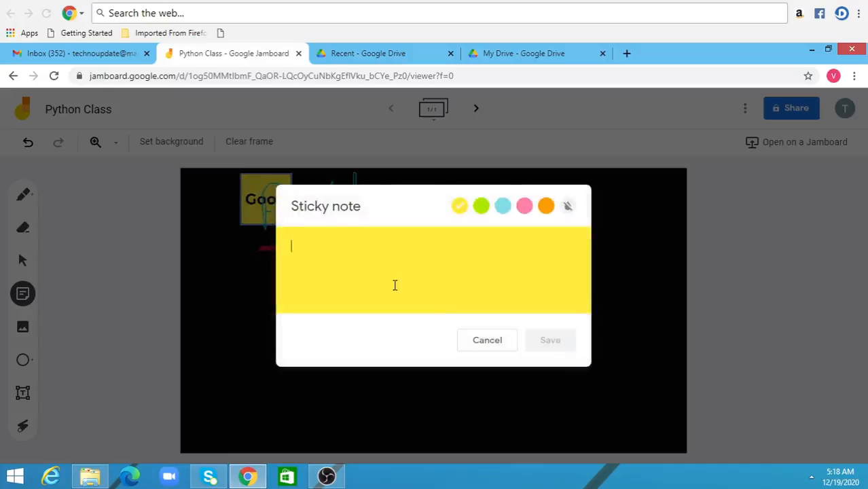
left_click(486, 341)
- Move the "Good" note to the right side of the frame, tilted slightly counterclockwise, and enlarge it
left_click(252, 188)
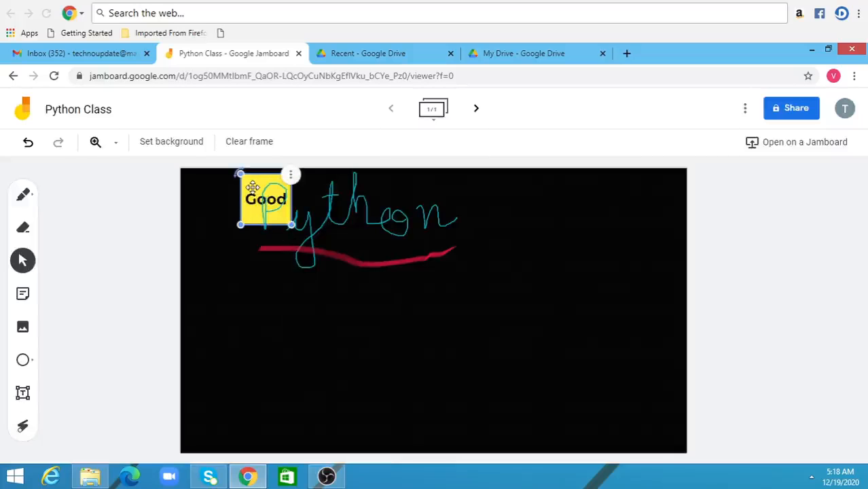
left_click_drag(252, 187, 568, 252)
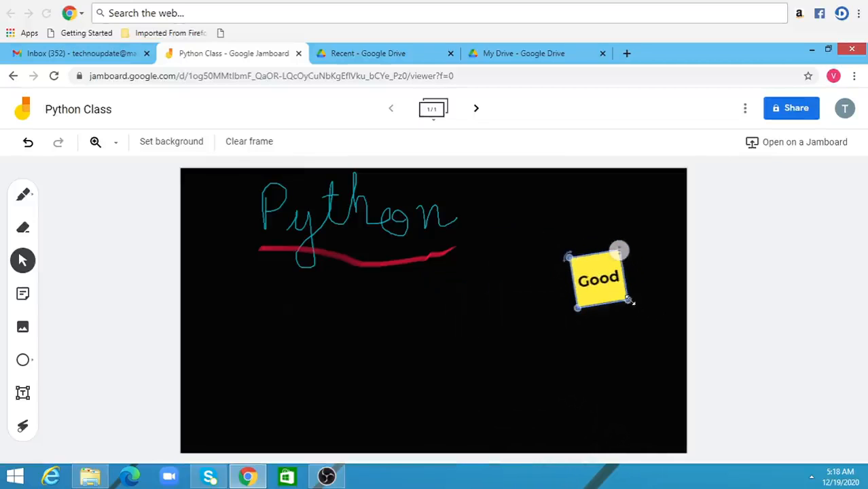
left_click_drag(627, 300, 659, 323)
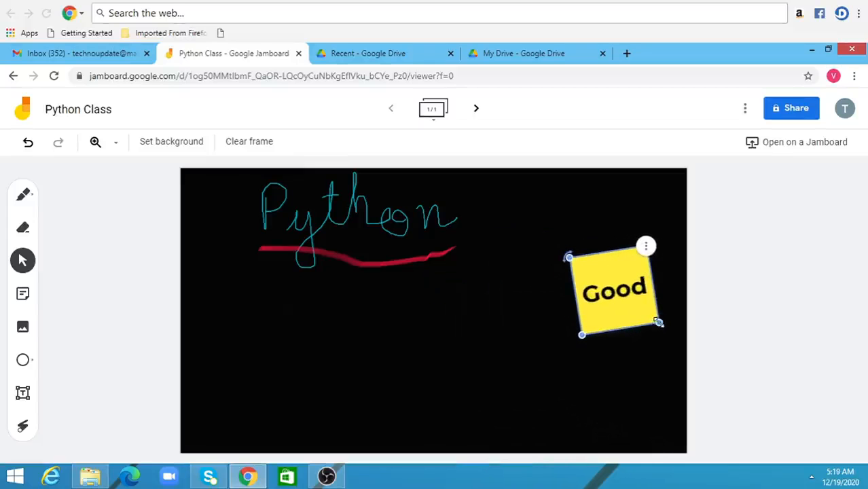
- Duplicate the "Good" note and place the copy below and to the left of the original
left_click(646, 248)
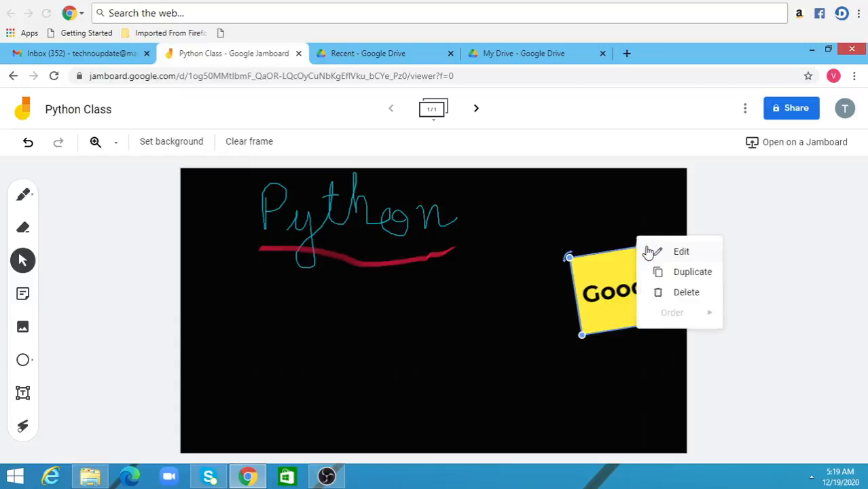
left_click(688, 274)
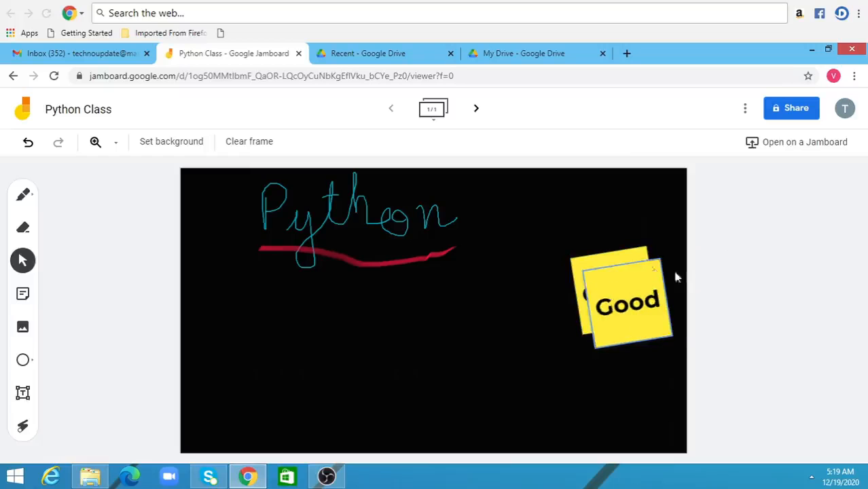
left_click_drag(628, 280, 524, 357)
left_click(250, 333)
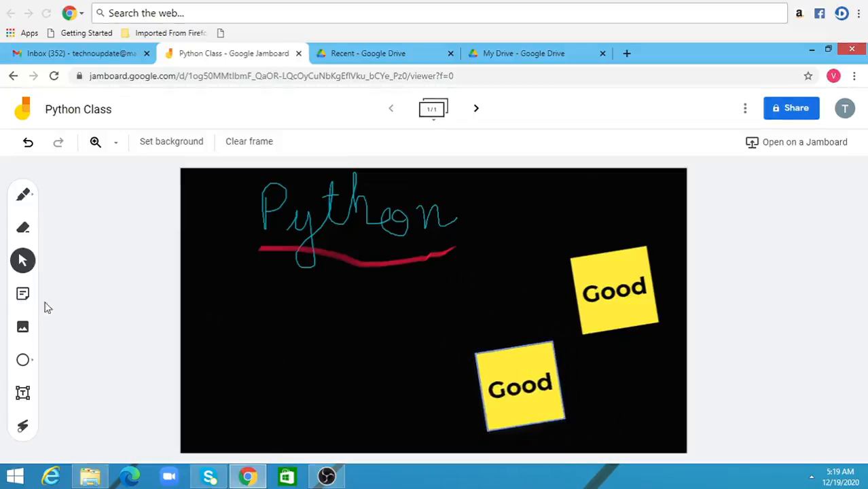
- Add a blue sticky note reading "Excellent" and move it to the lower left of the frame
left_click(26, 296)
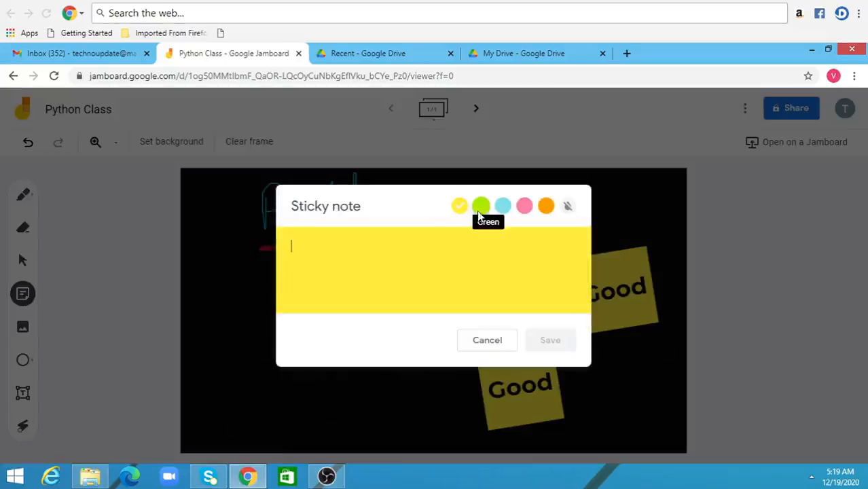
left_click(504, 208)
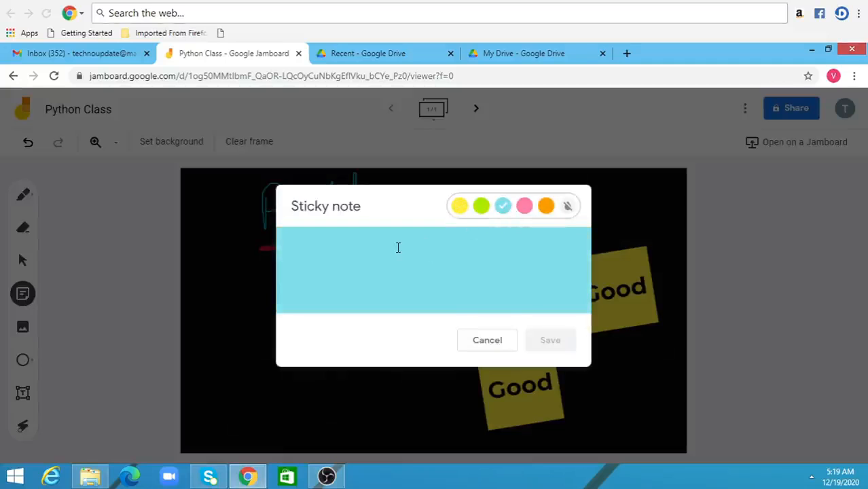
type("E")
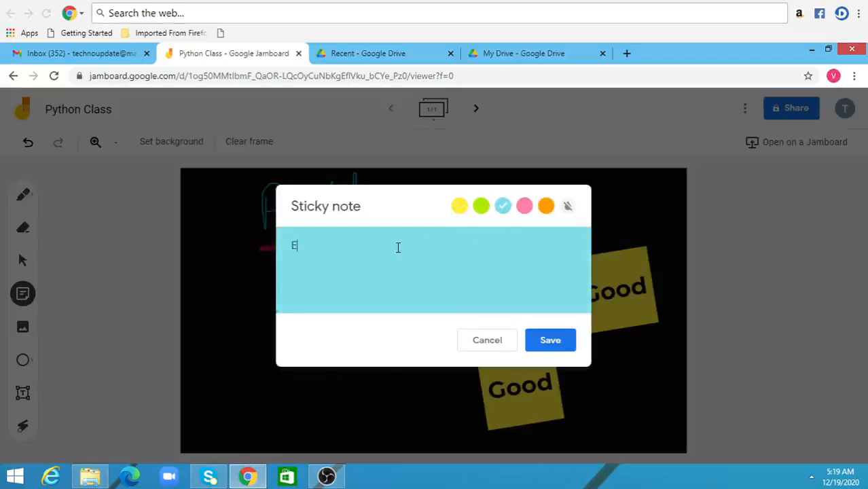
type("xcellent")
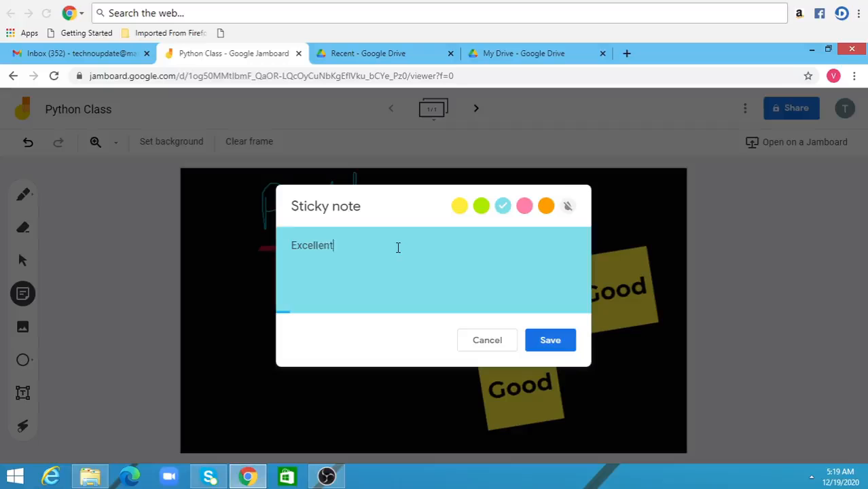
left_click(551, 341)
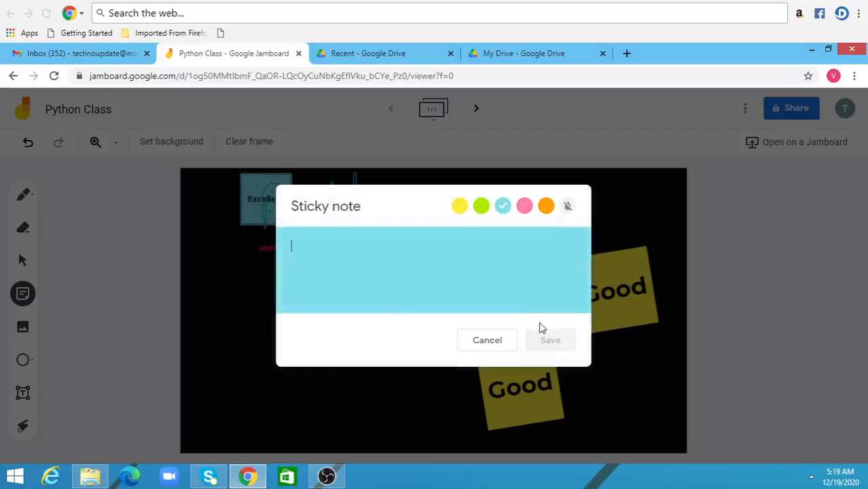
left_click(487, 340)
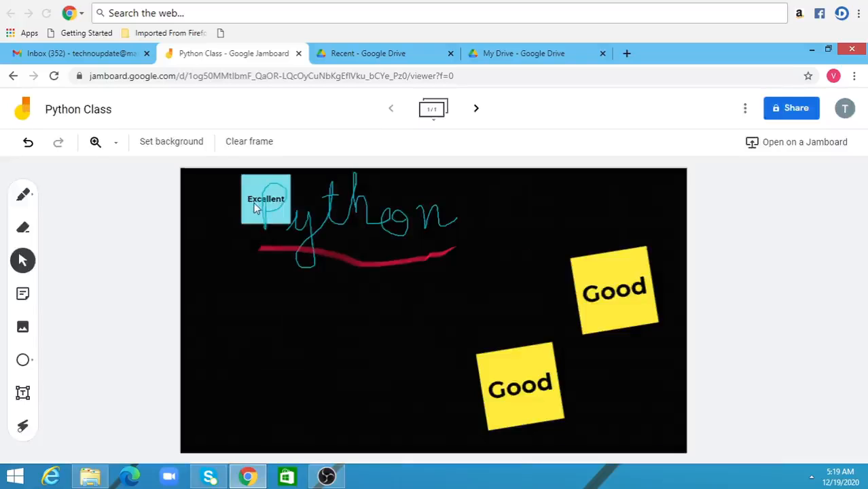
left_click_drag(254, 205, 259, 385)
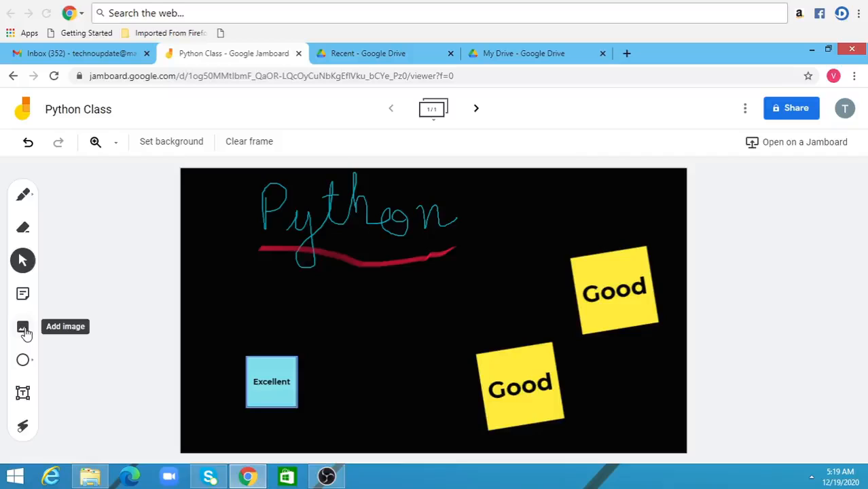
- Search Google Images for "Computer" and insert the picture of the black desktop computer with a tower into the frame
left_click(23, 329)
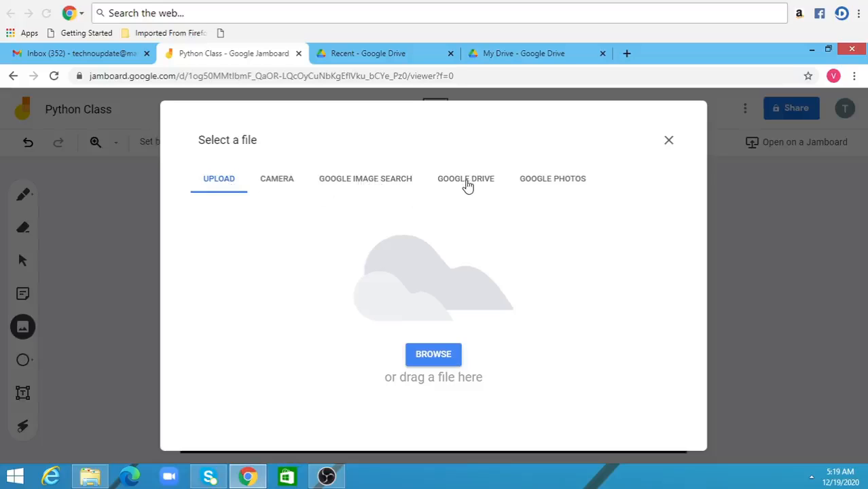
left_click(367, 182)
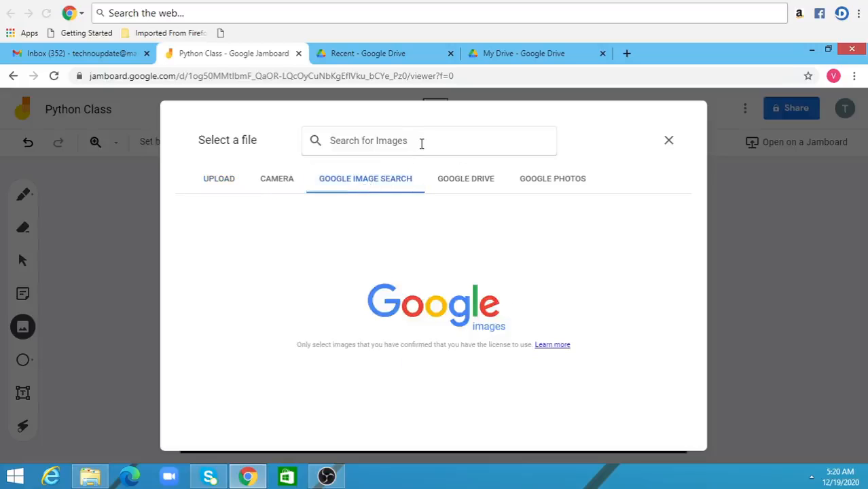
type("Computer")
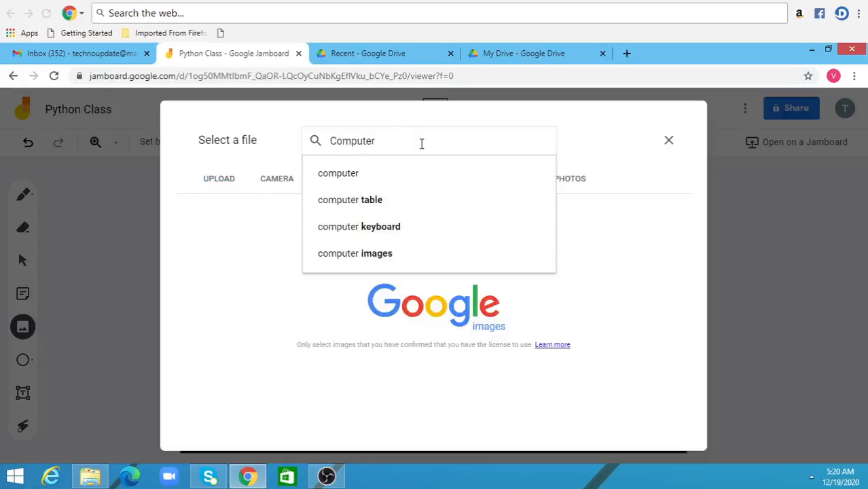
key("Return")
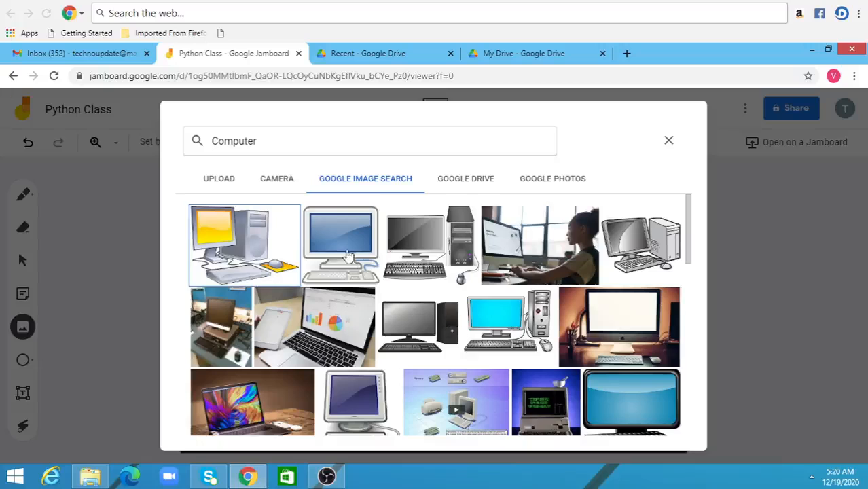
left_click(408, 326)
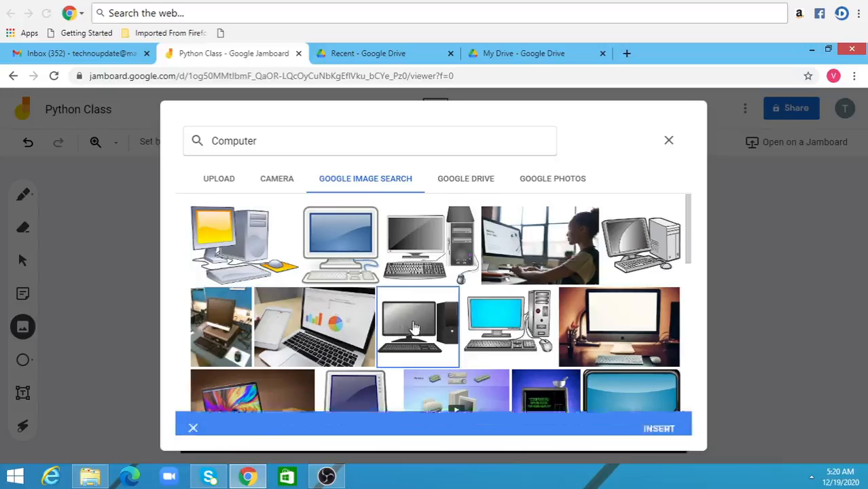
left_click(665, 426)
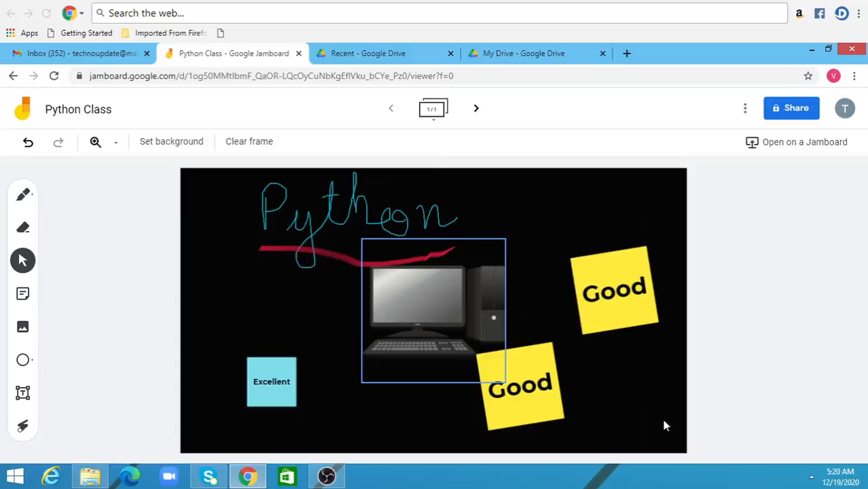
- Move the computer image below the red underline, between the sticky notes, and shrink it
left_click(442, 333)
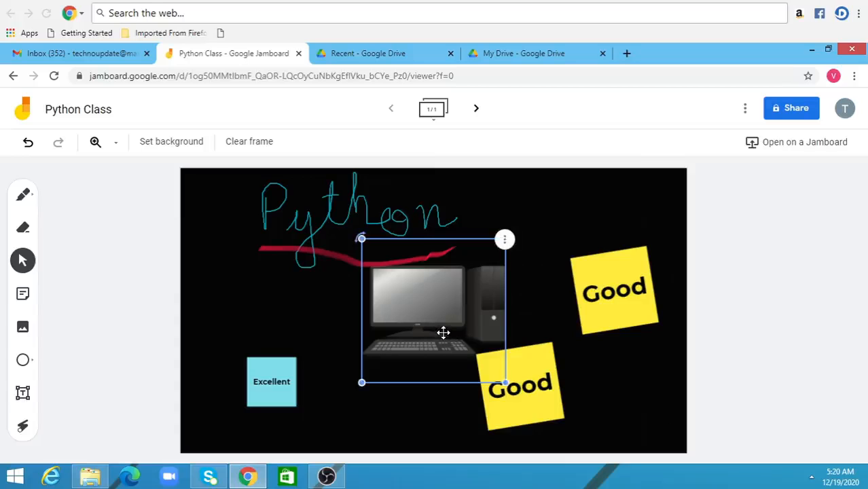
left_click_drag(430, 310, 415, 324)
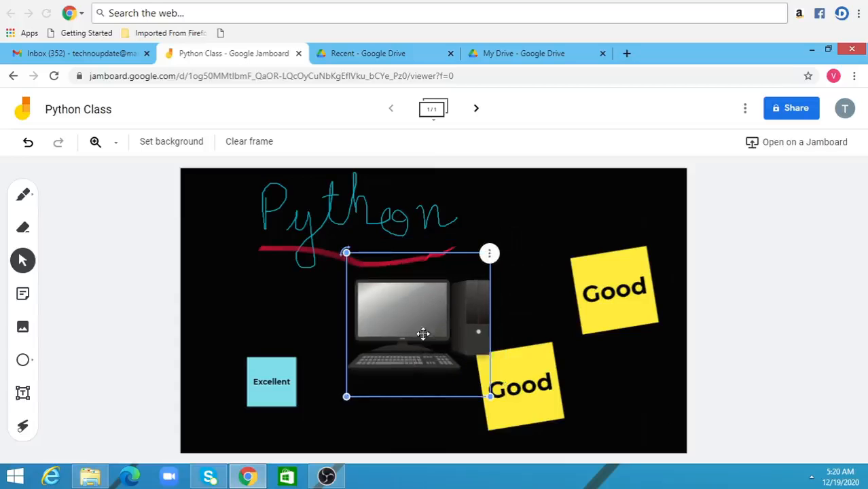
left_click_drag(398, 354, 339, 410)
left_click_drag(404, 330, 445, 298)
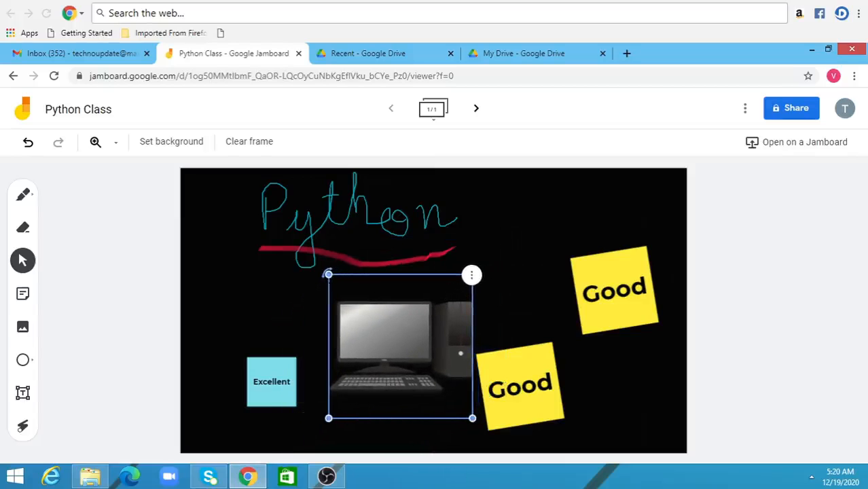
mouse_move(328, 273)
left_mouse_down()
mouse_move(312, 292)
mouse_move(328, 274)
left_mouse_up()
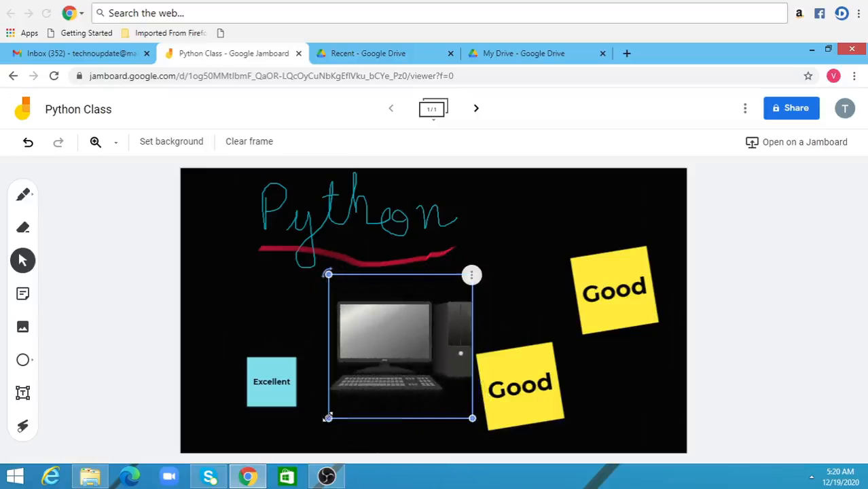
left_click_drag(327, 418, 368, 377)
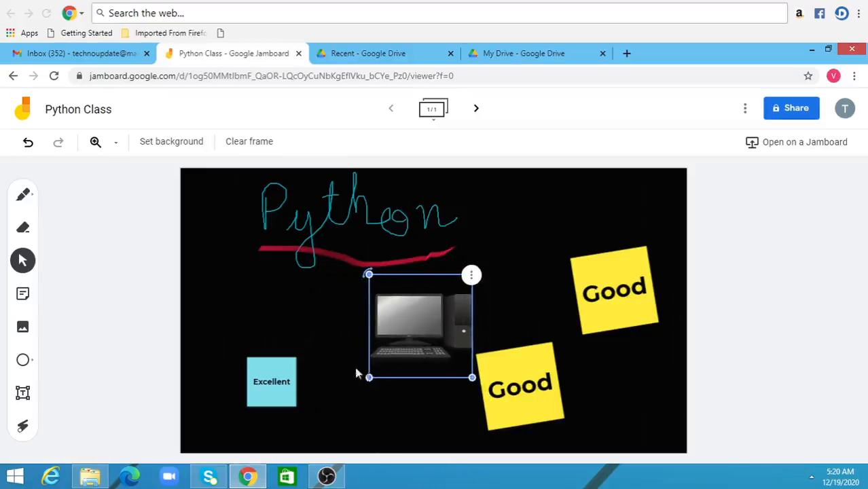
left_click(472, 278)
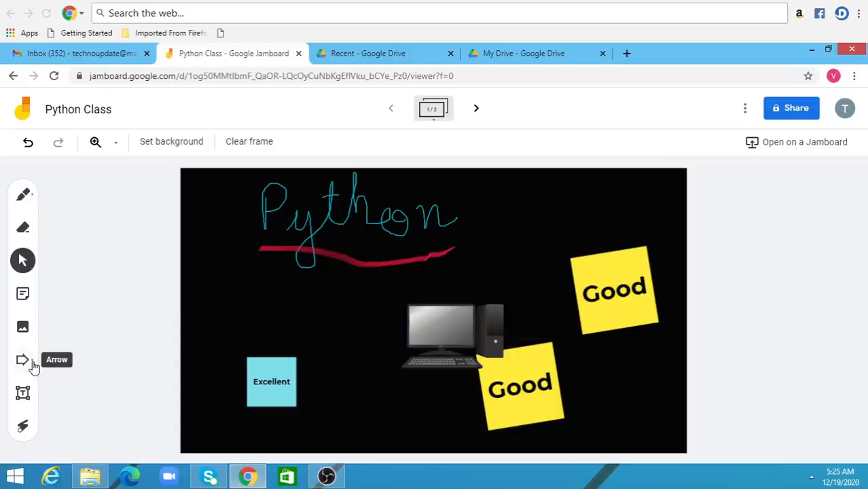
- Go to the blank second frame and draw an oval with the Circle shape in its upper middle
left_click(34, 367)
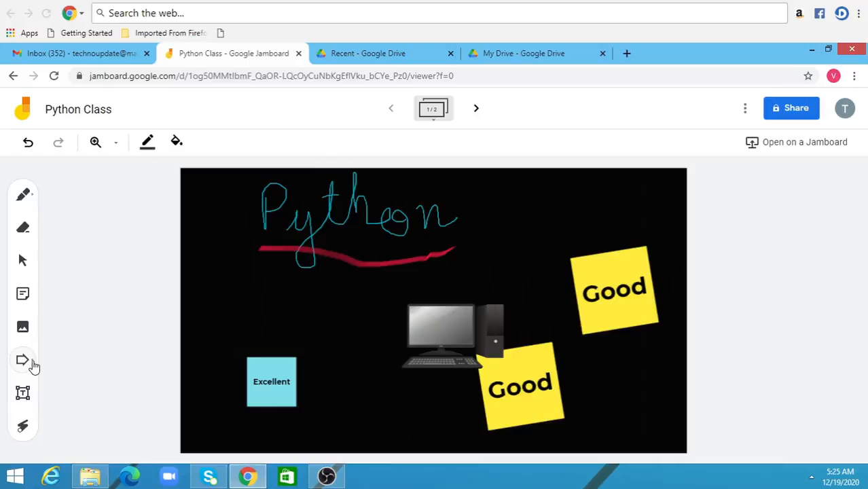
left_click(34, 367)
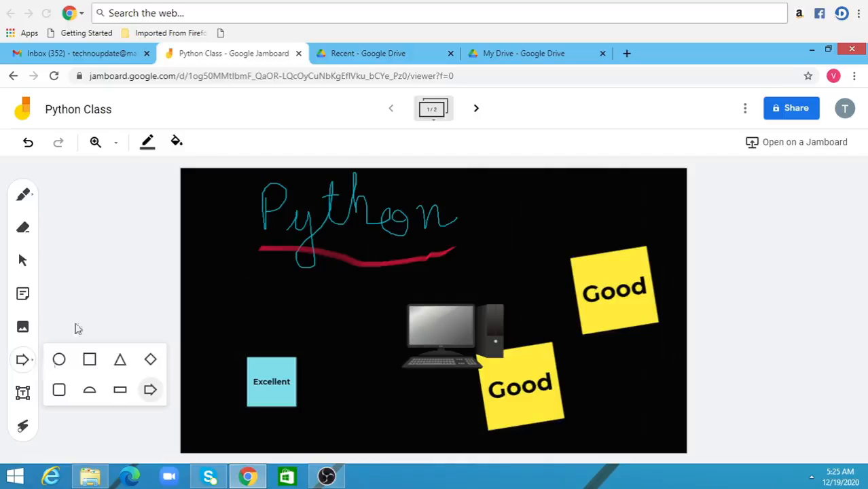
left_click(477, 110)
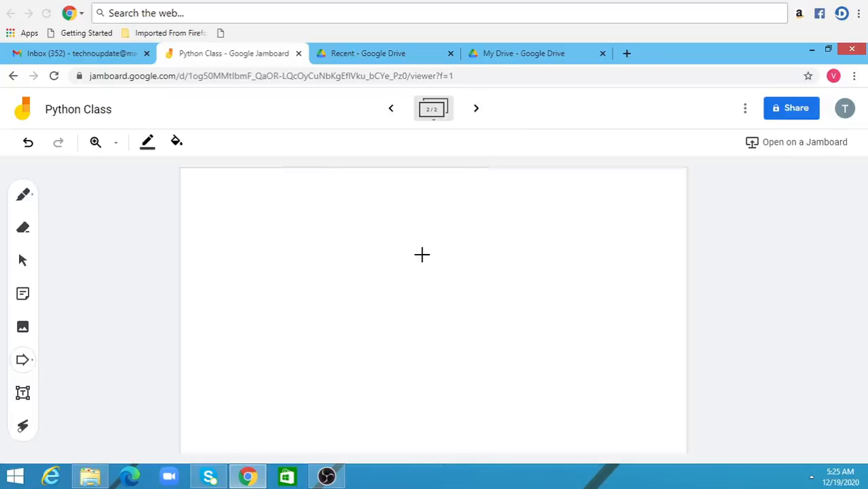
left_click(32, 365)
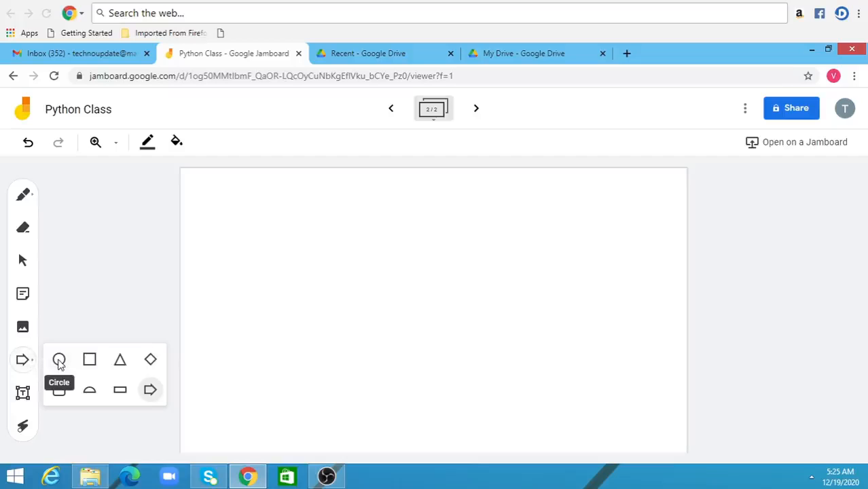
left_click(59, 360)
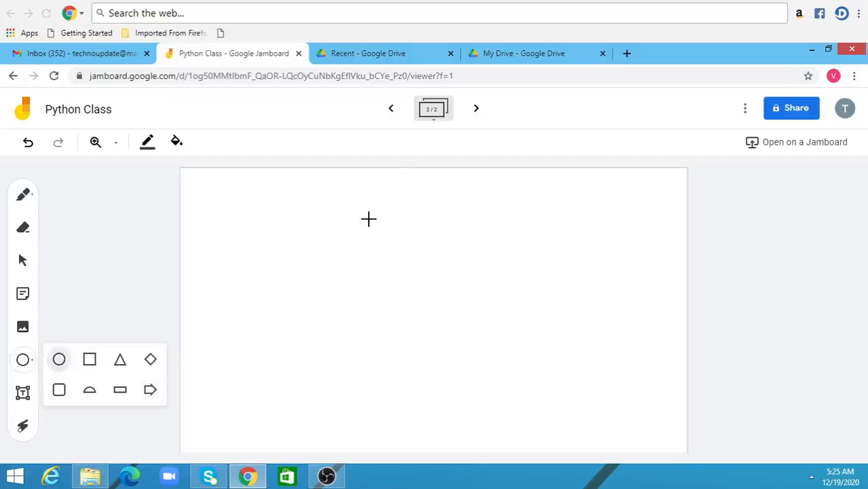
left_click_drag(369, 219, 483, 298)
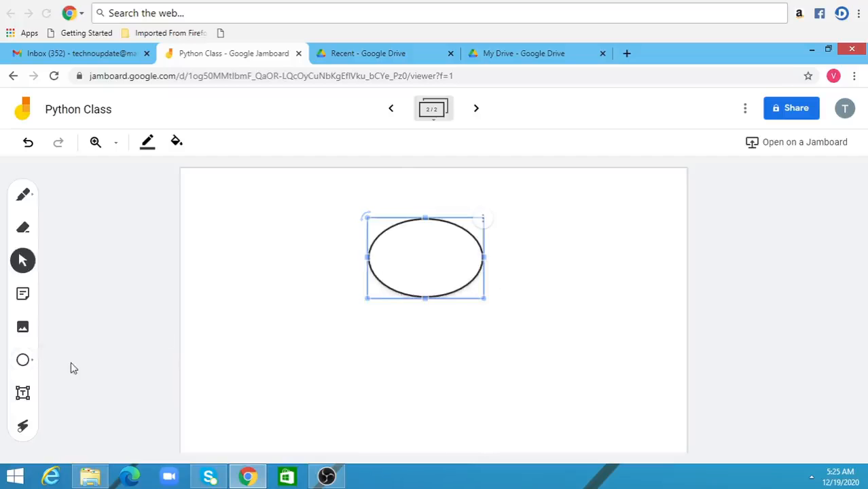
- Draw a wide rectangle with the Square shape directly below the oval
left_click(31, 362)
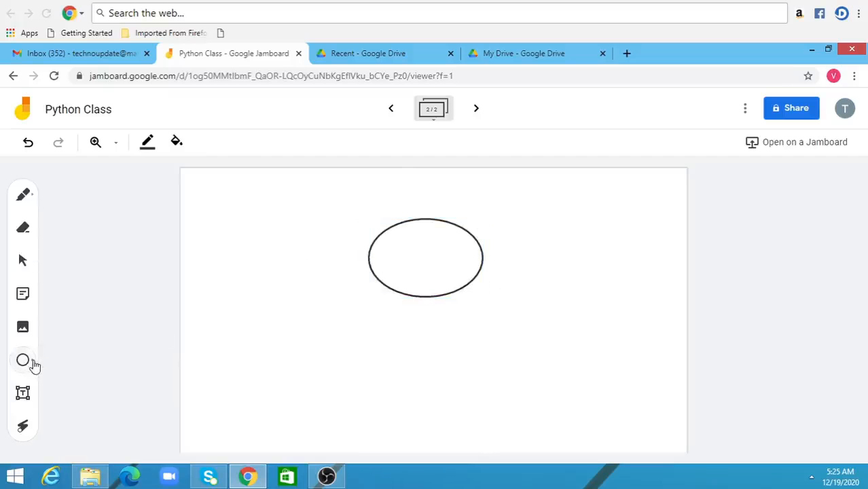
left_click(33, 366)
left_click(89, 361)
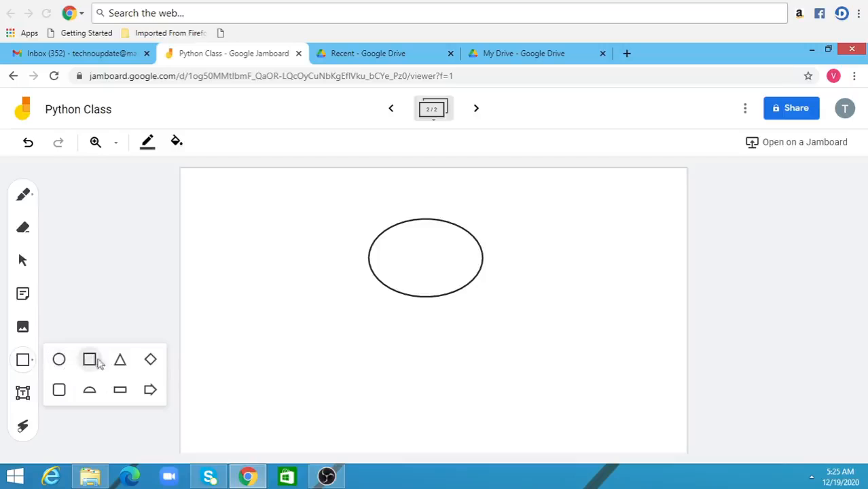
left_click_drag(372, 339, 508, 388)
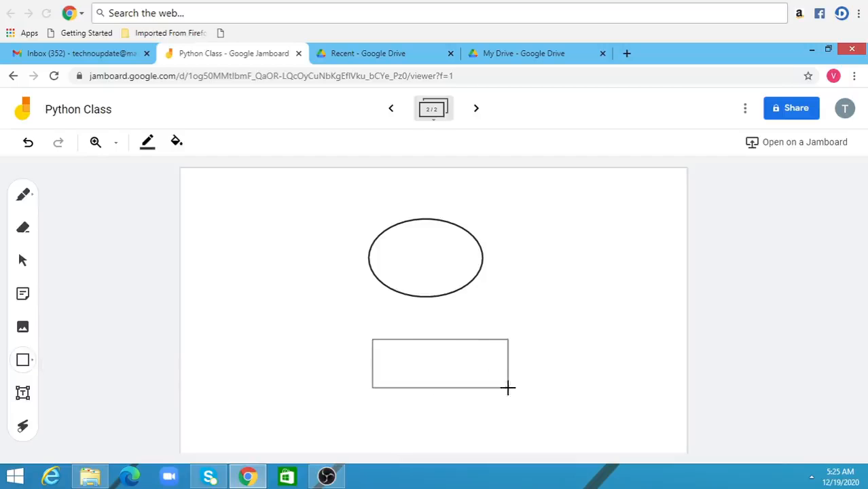
left_click(320, 295)
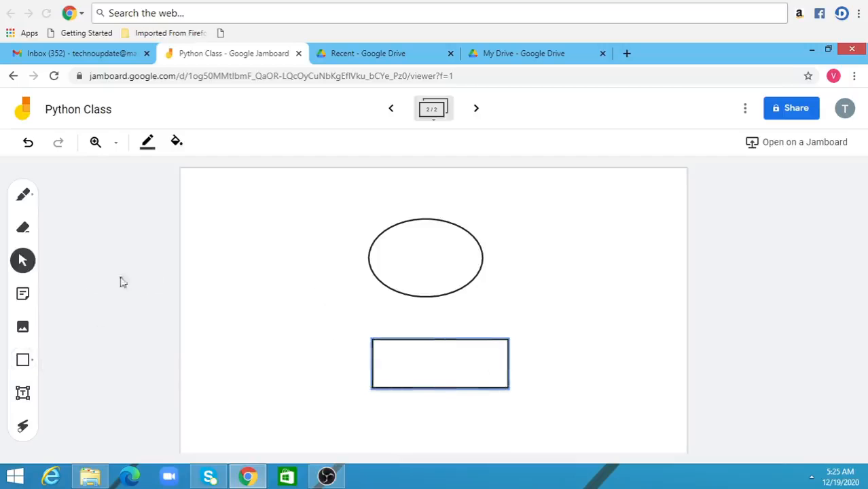
- Draw a downward arrow with the black Pen from the base of the oval to the rectangle
left_click(32, 199)
left_click(32, 197)
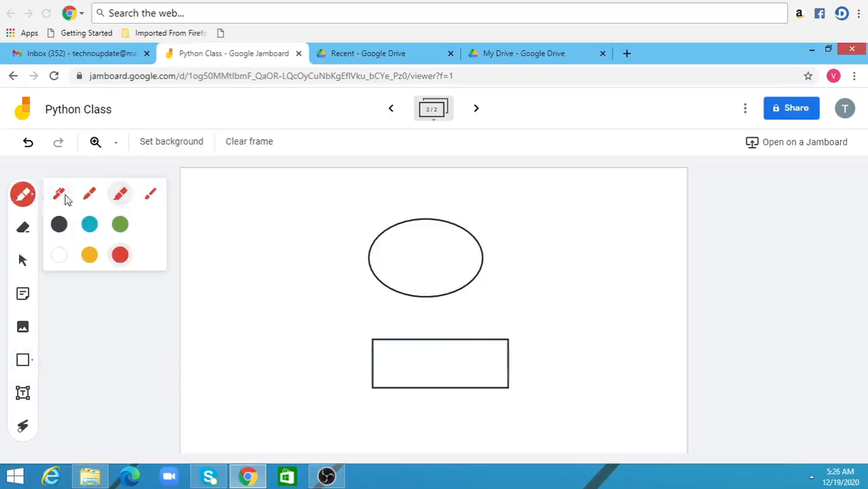
left_click(61, 195)
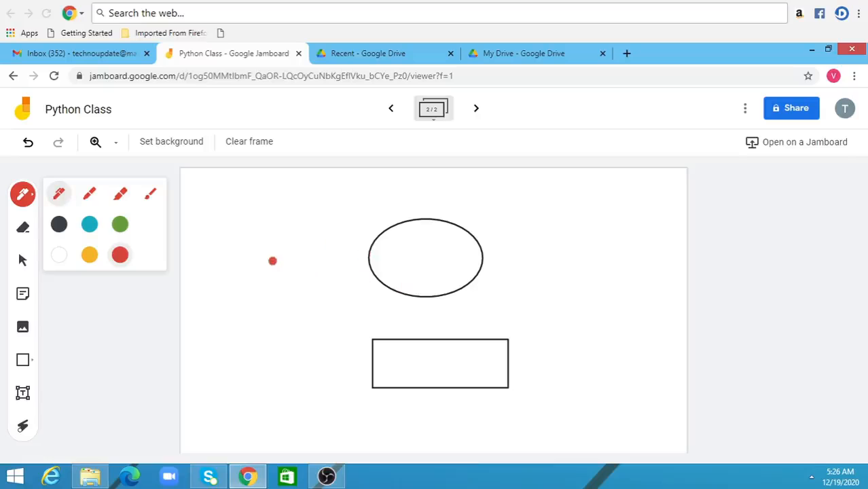
left_click(63, 228)
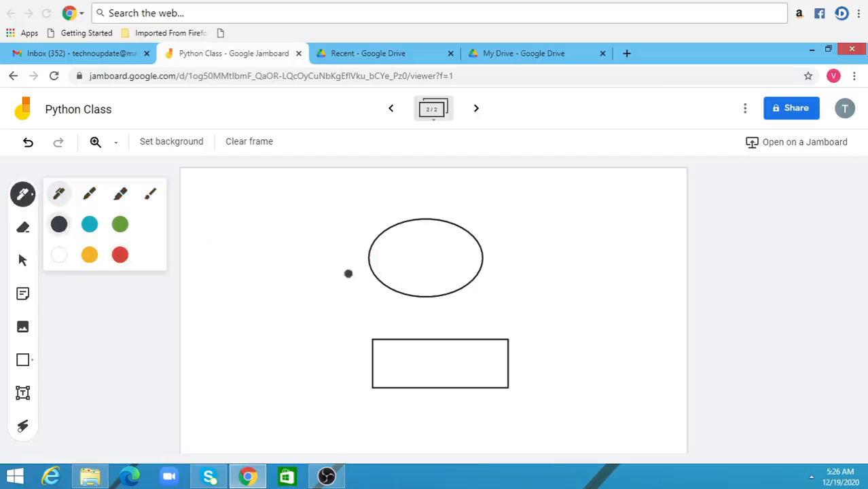
mouse_move(424, 297)
left_mouse_down()
mouse_move(425, 337)
mouse_move(436, 324)
left_mouse_up()
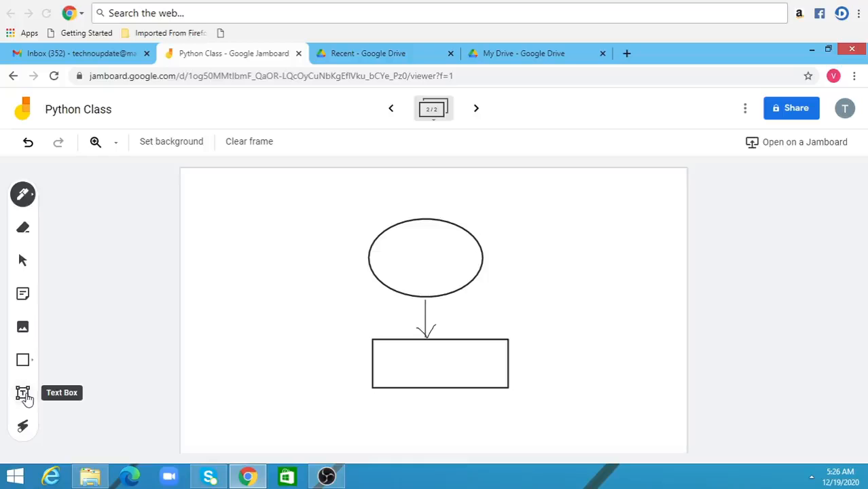
- Add a text box reading "Start" inside the oval and shift it slightly to the left
left_click(23, 395)
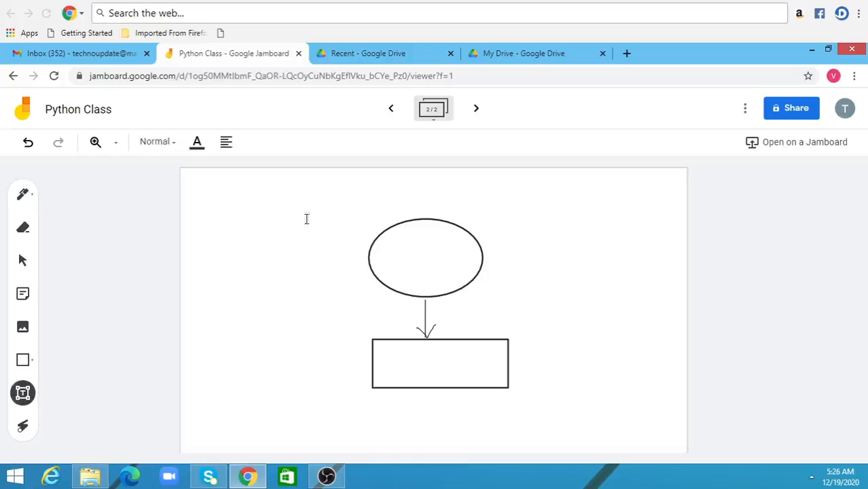
left_click(405, 255)
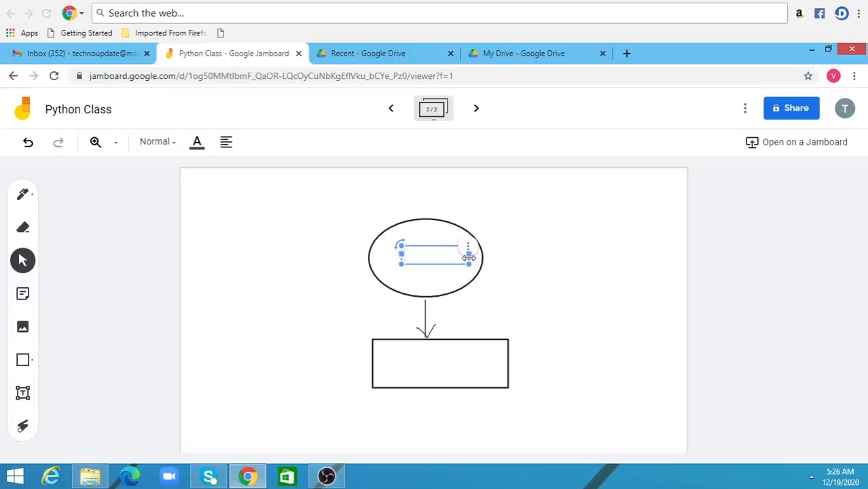
type("Start")
left_click_drag(436, 244, 386, 262)
left_click(462, 246)
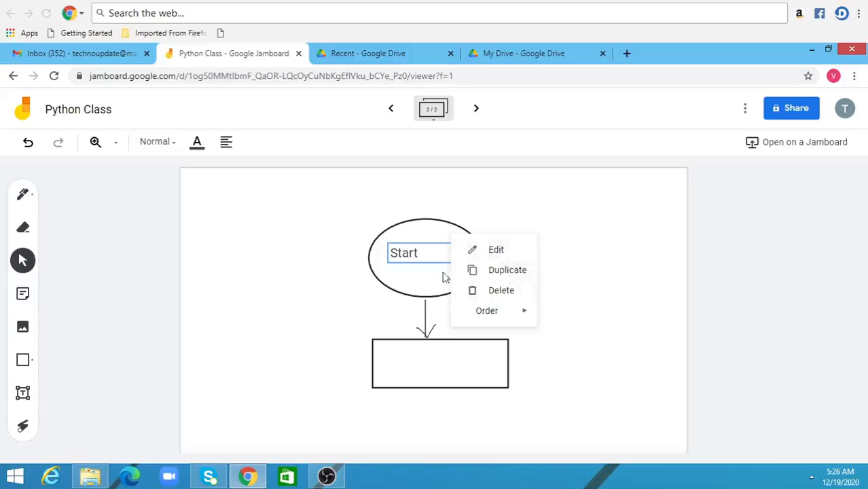
left_click(413, 277)
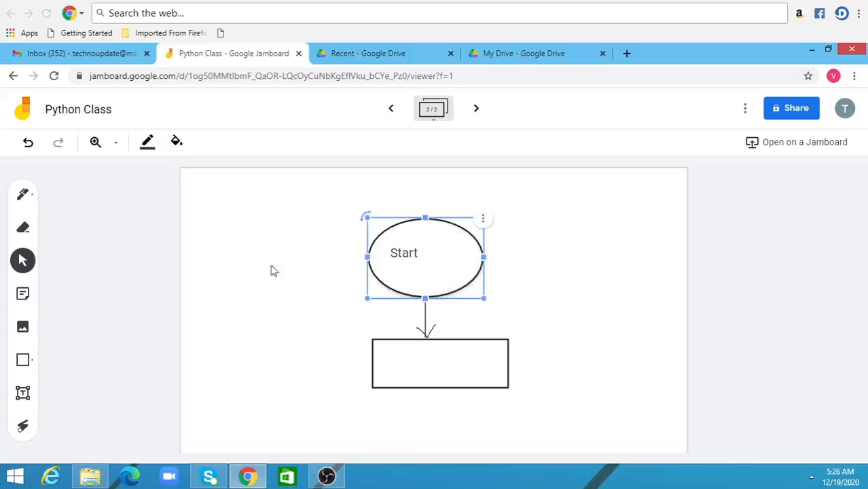
- Start another text box with the Text Box tool
left_click(23, 393)
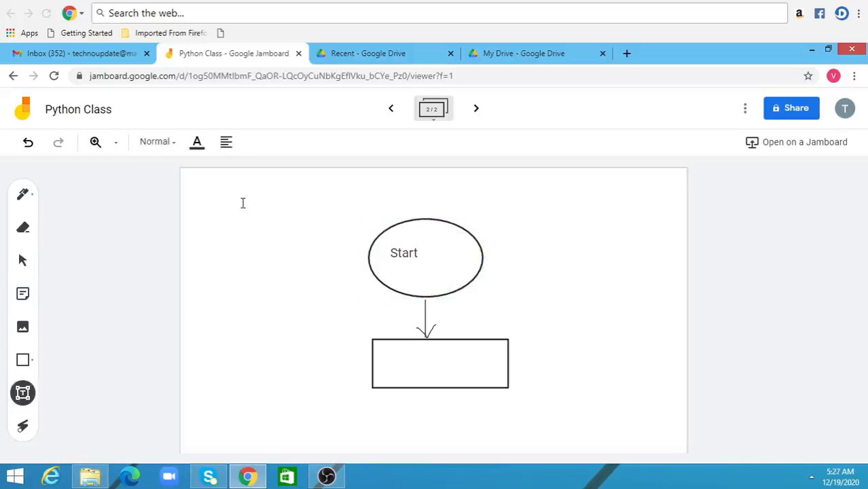